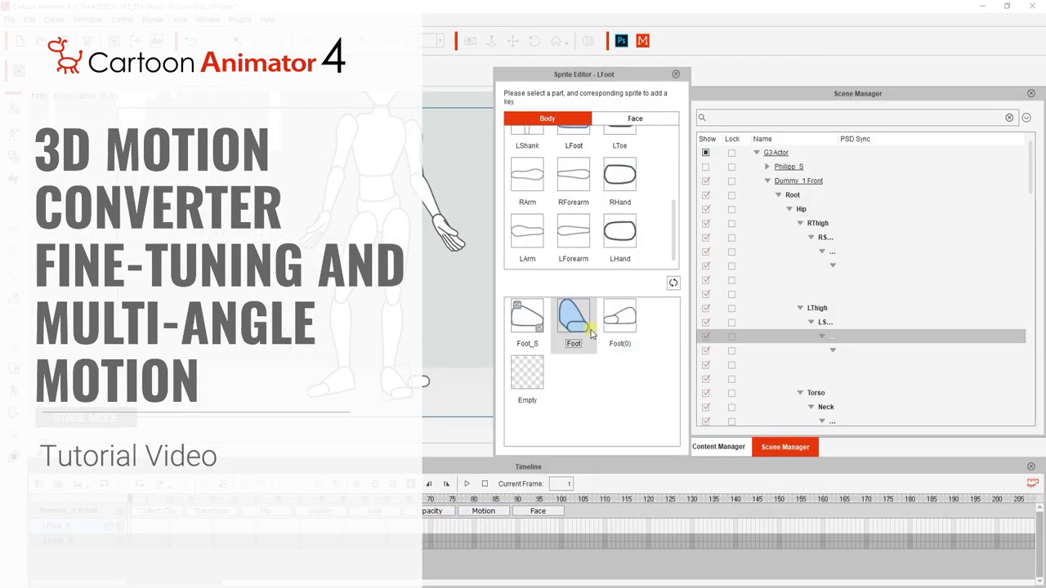
# Try several different foot sprites on the dummy in the Sprite Editor
pyautogui.click(620, 323)
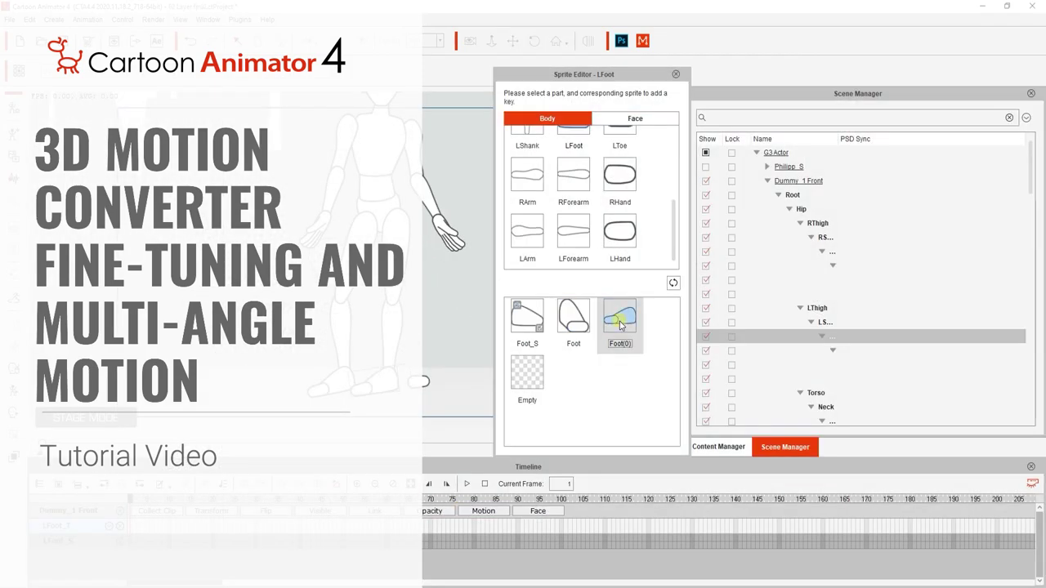
pyautogui.click(527, 318)
pyautogui.click(574, 318)
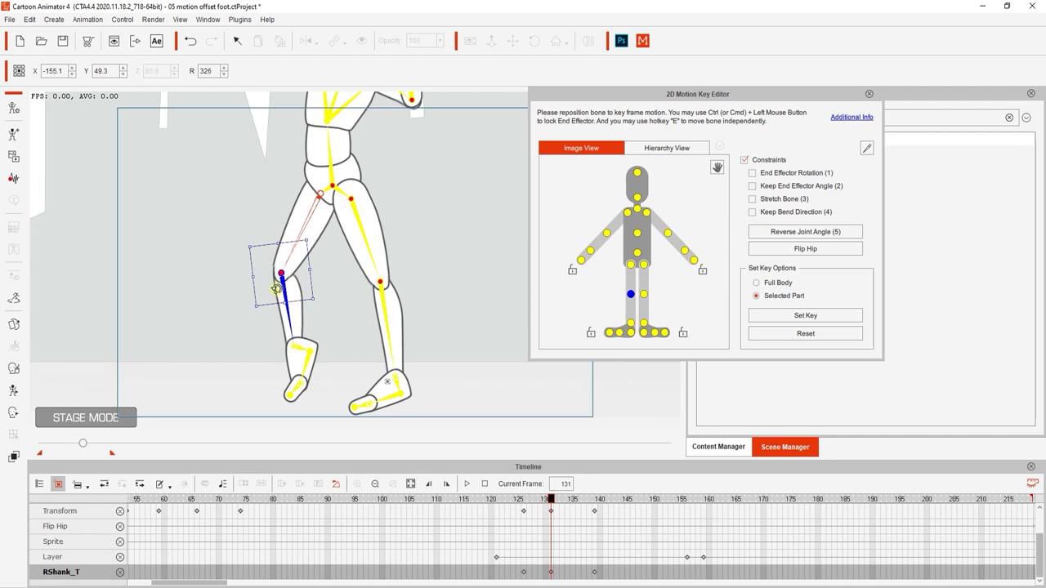
pyautogui.click(539, 498)
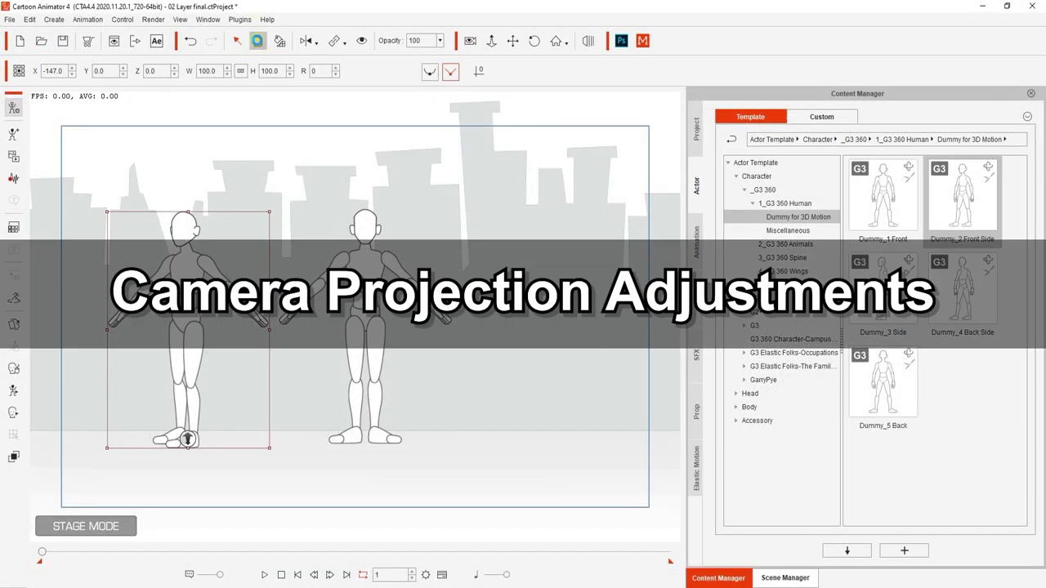
# Add a third dummy on the right and drop the 3D Motion 'Dance' template onto the middle dummy
pyautogui.moveTo(196, 270); pyautogui.dragTo(539, 295)
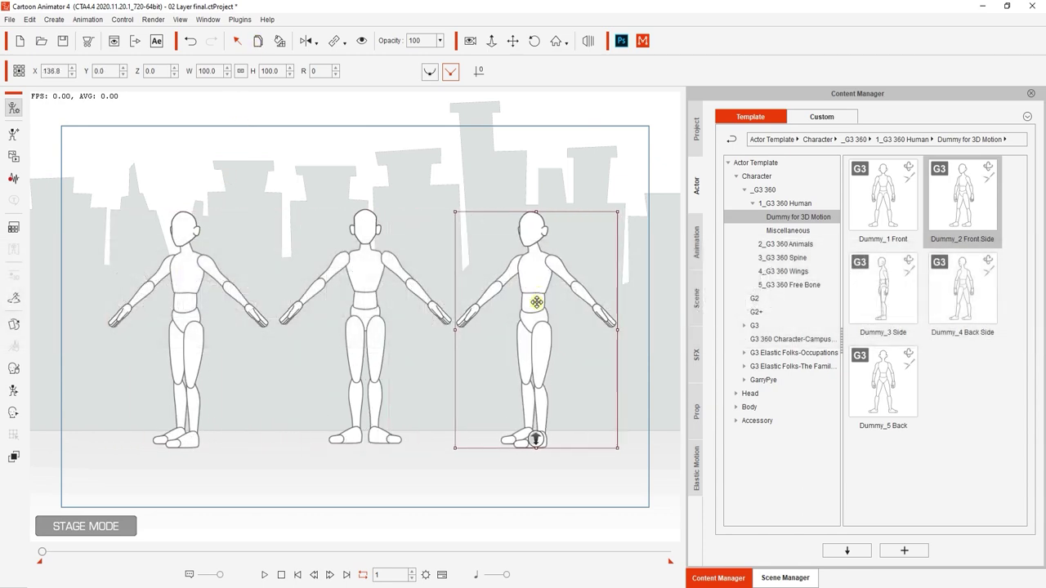
pyautogui.click(696, 253)
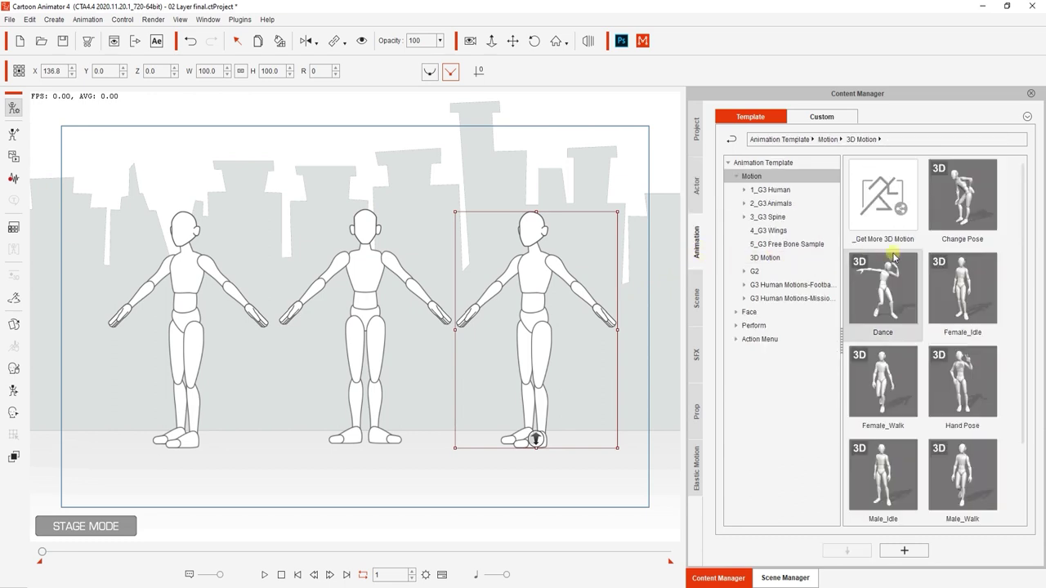
pyautogui.moveTo(1025, 254)
pyautogui.mouseDown()
pyautogui.moveTo(1023, 315)
pyautogui.moveTo(1019, 250)
pyautogui.mouseUp()
pyautogui.click(763, 257)
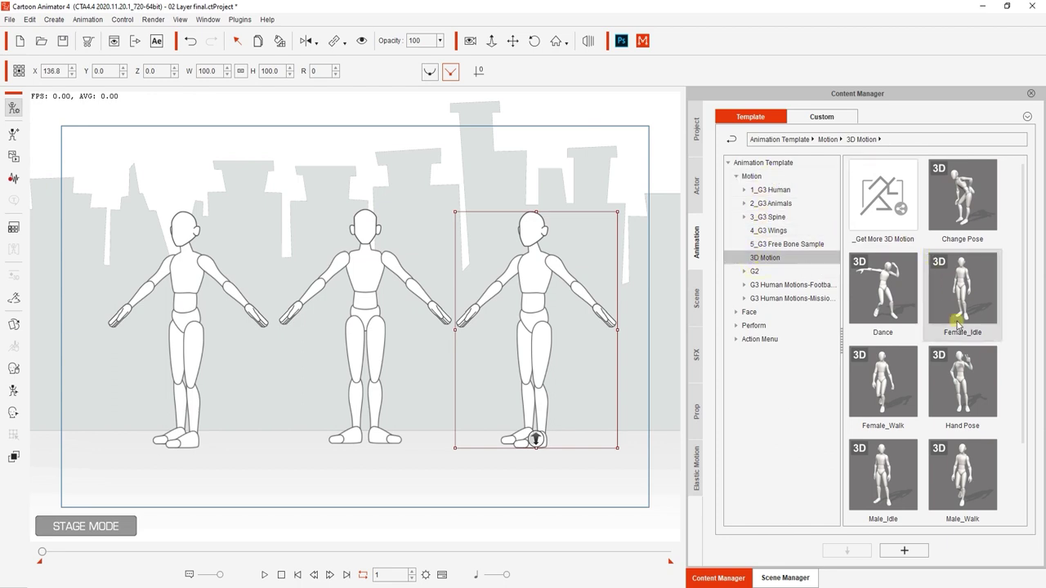
pyautogui.click(891, 300)
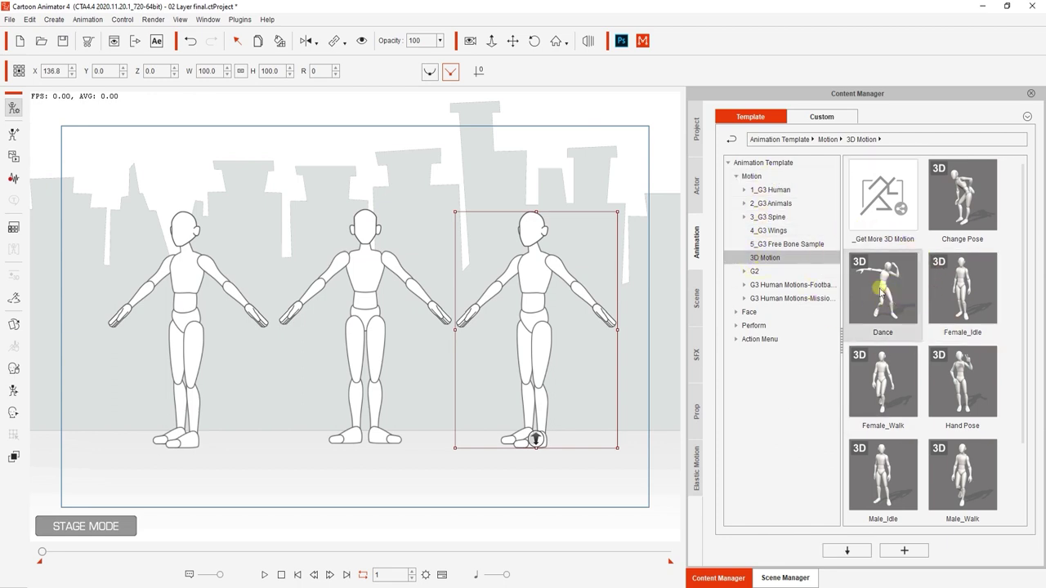
pyautogui.moveTo(879, 288); pyautogui.dragTo(367, 317)
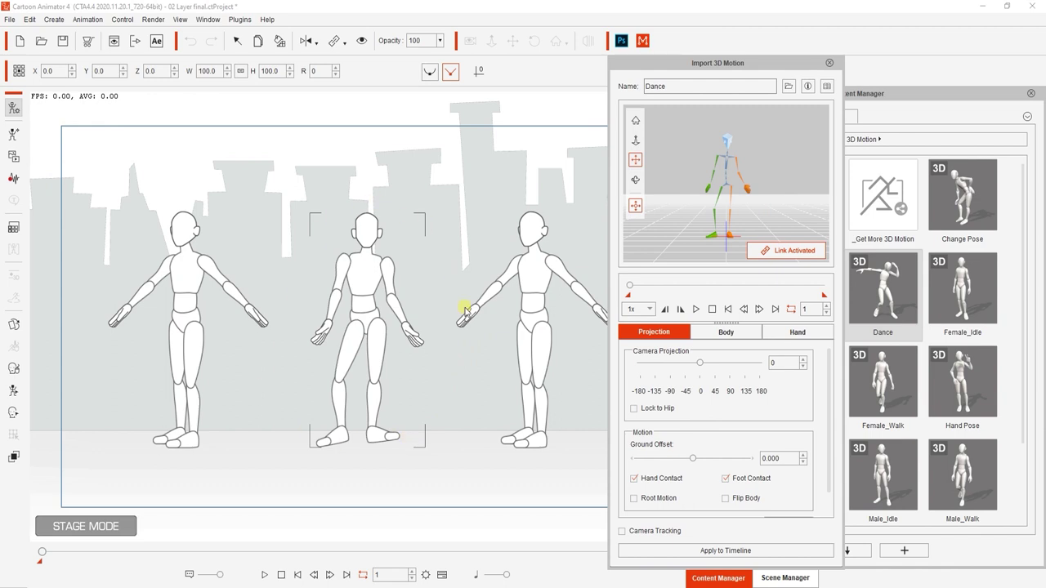
# Preview the Dance motion on the middle dummy, stop it, and apply it to the timeline
pyautogui.click(695, 309)
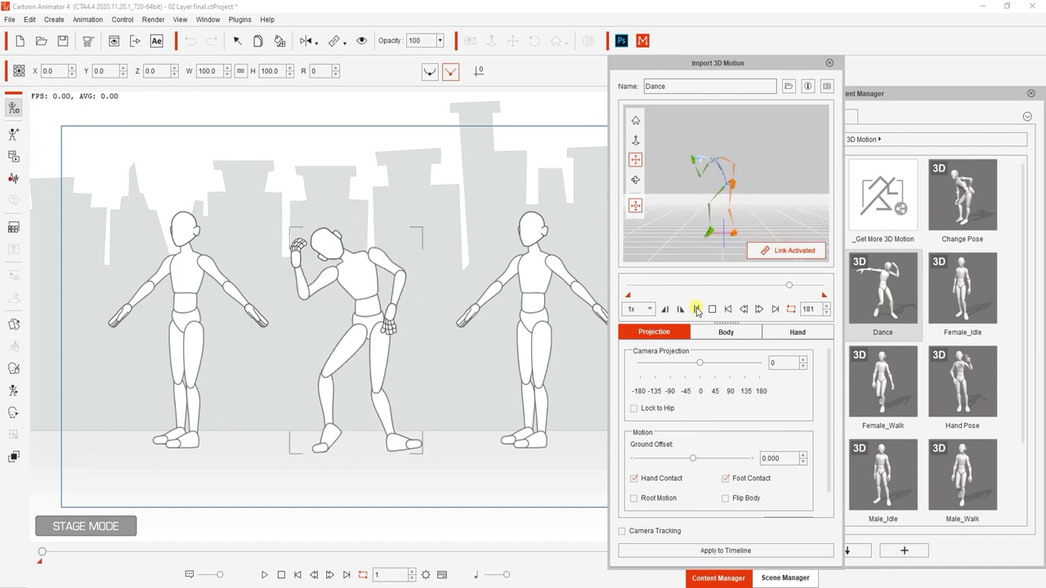
pyautogui.click(712, 309)
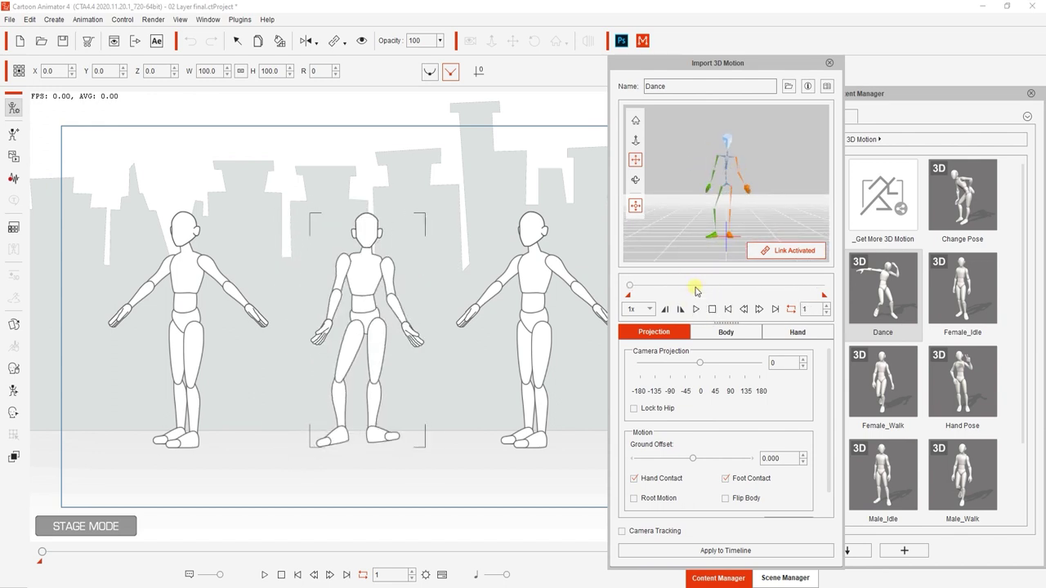
pyautogui.click(703, 551)
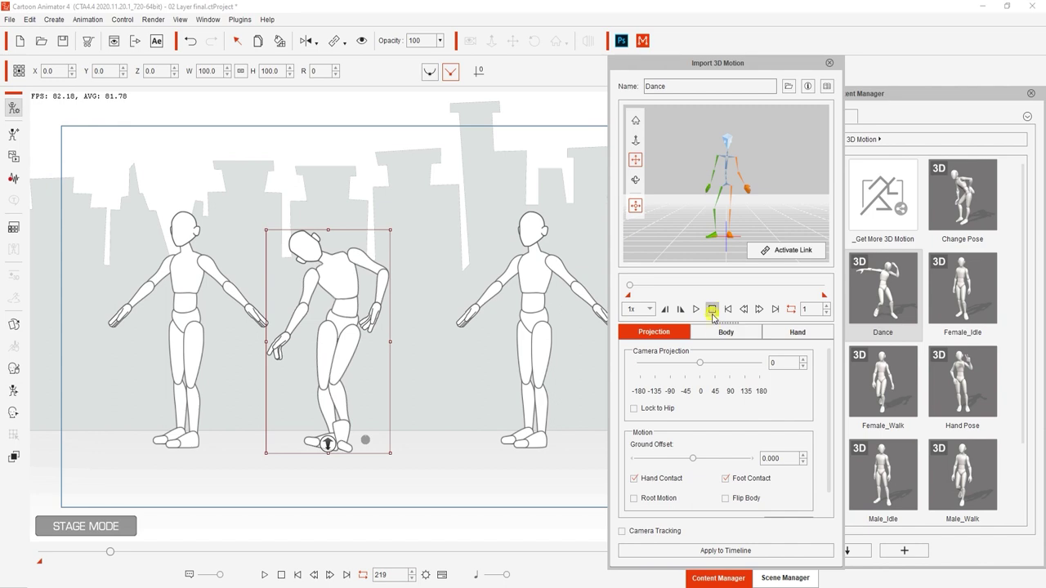
# Link the Dance motion to the left dummy from frame 1 at -45 projection, preview, and apply it
pyautogui.click(187, 324)
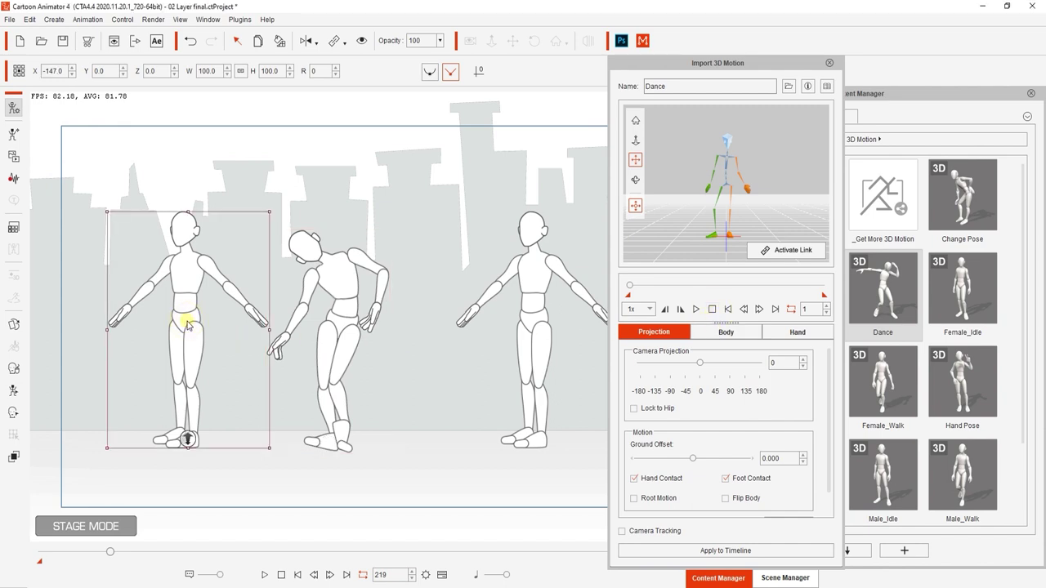
pyautogui.press('Home')
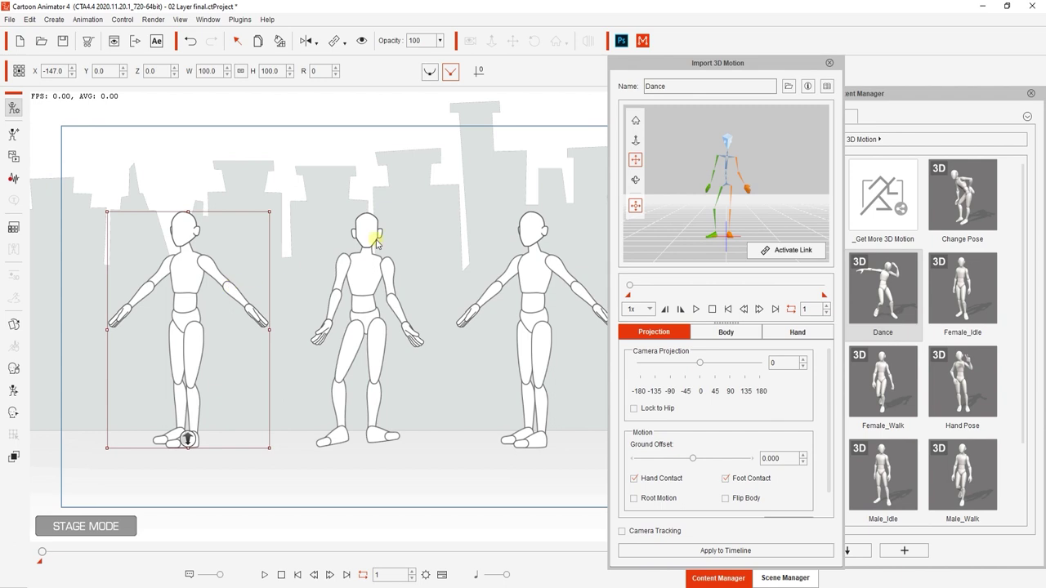
pyautogui.click(782, 256)
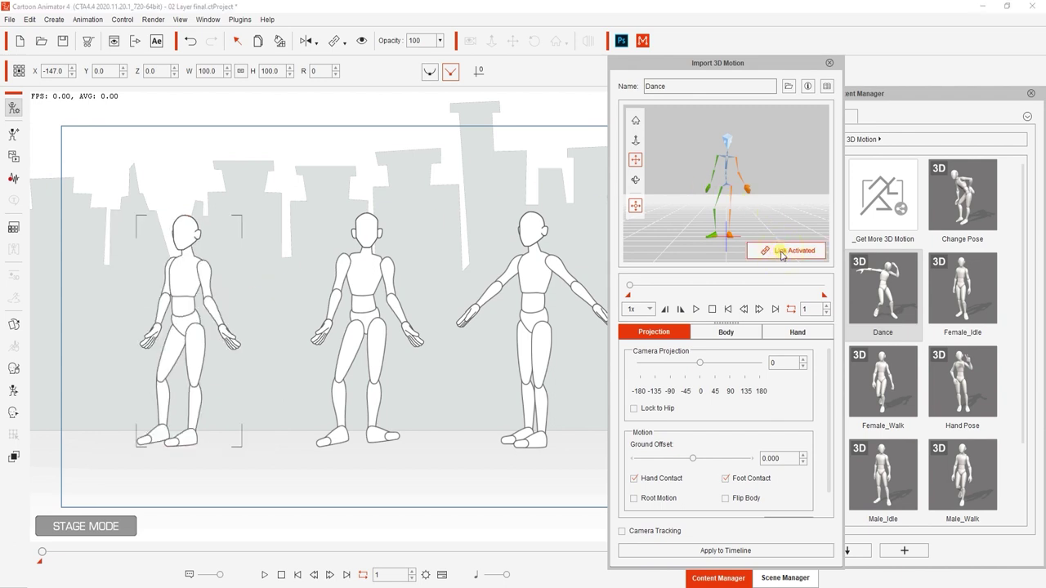
pyautogui.moveTo(704, 369); pyautogui.dragTo(675, 367)
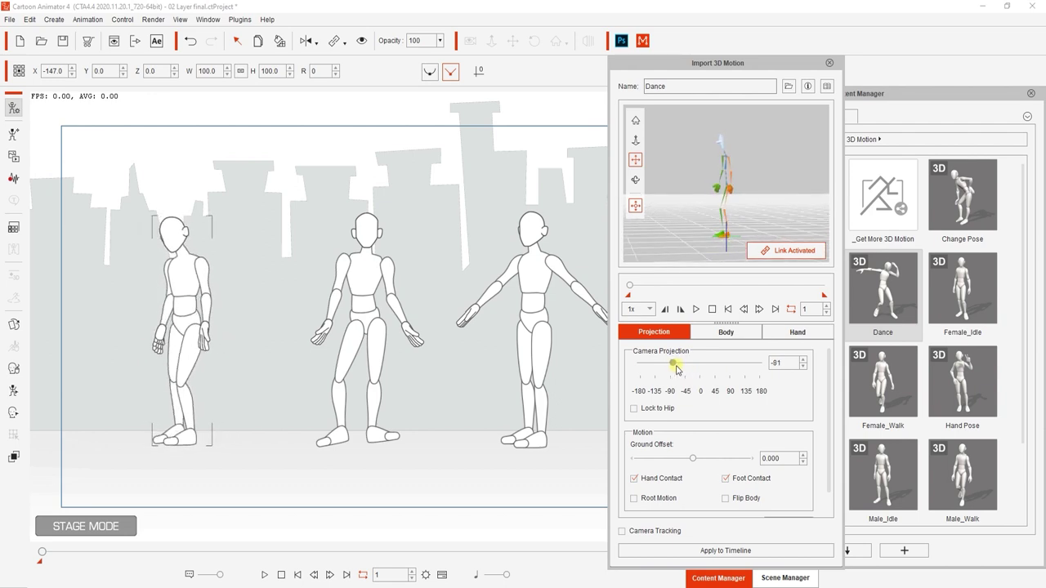
pyautogui.click(686, 392)
pyautogui.click(697, 309)
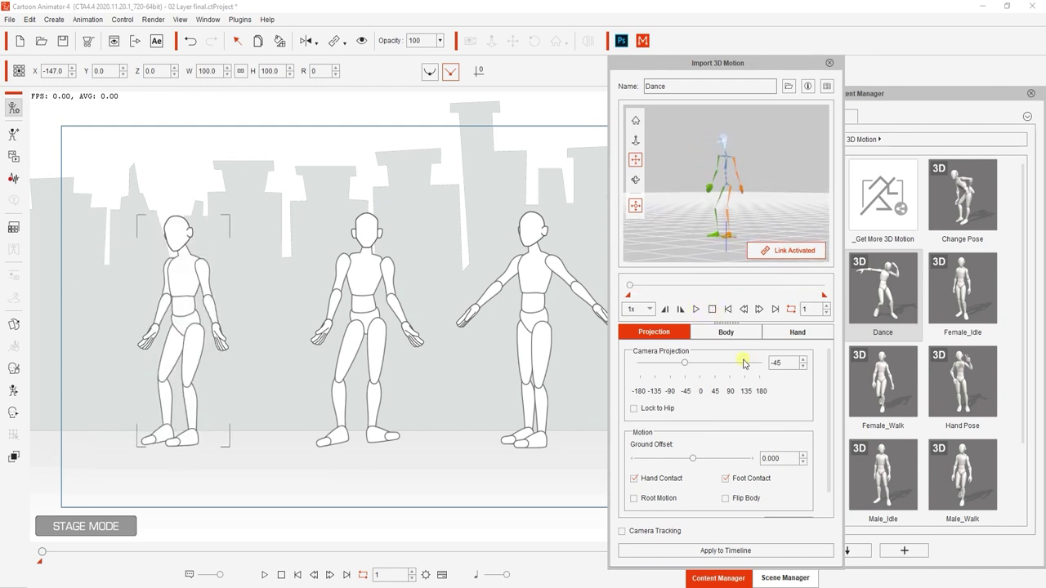
pyautogui.click(718, 550)
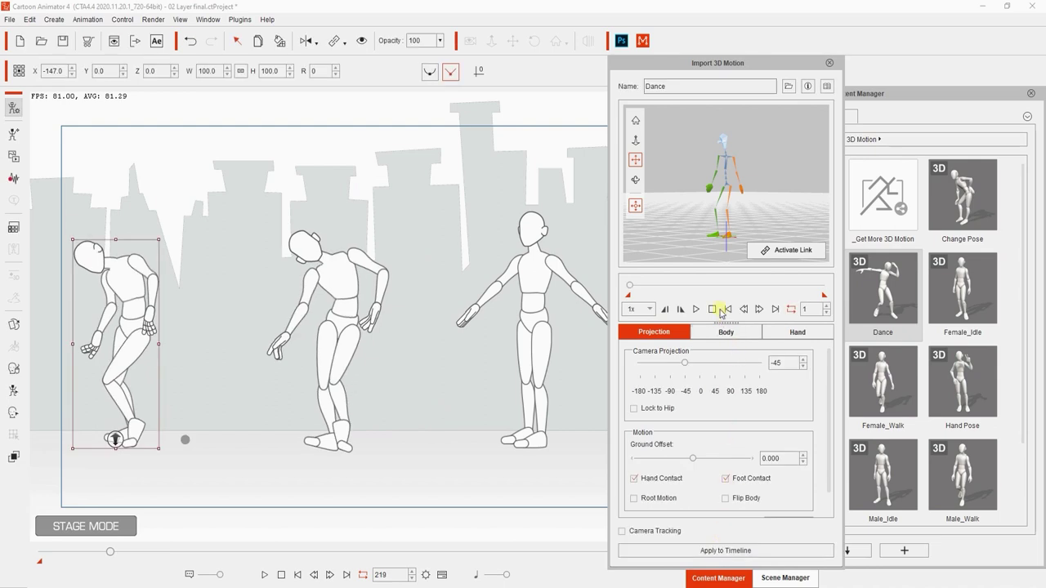
# Link the Dance motion to the right dummy from frame 1 at 45 projection with Flip Body, and preview
pyautogui.click(535, 327)
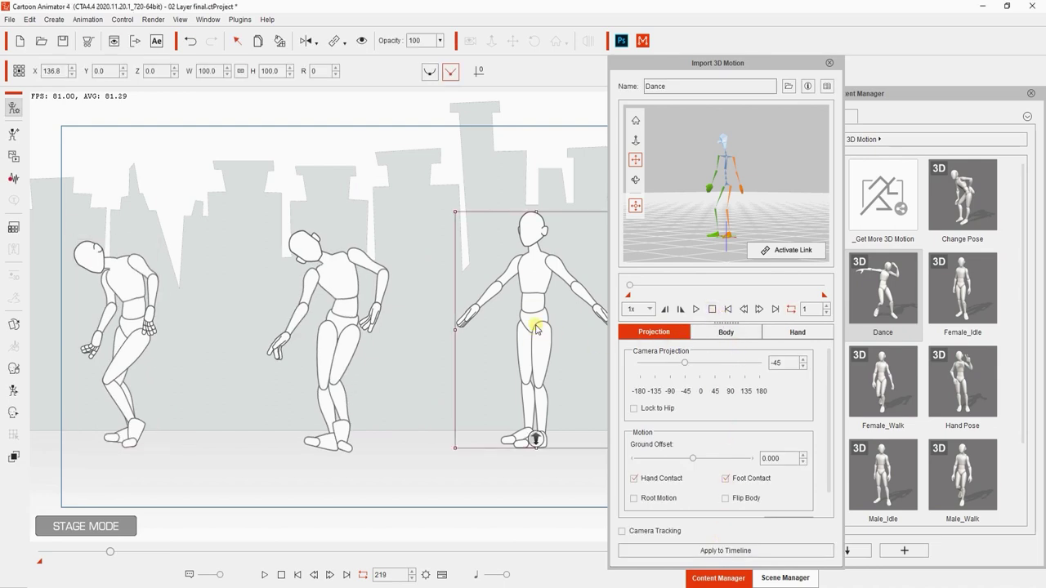
pyautogui.moveTo(110, 551); pyautogui.dragTo(24, 553)
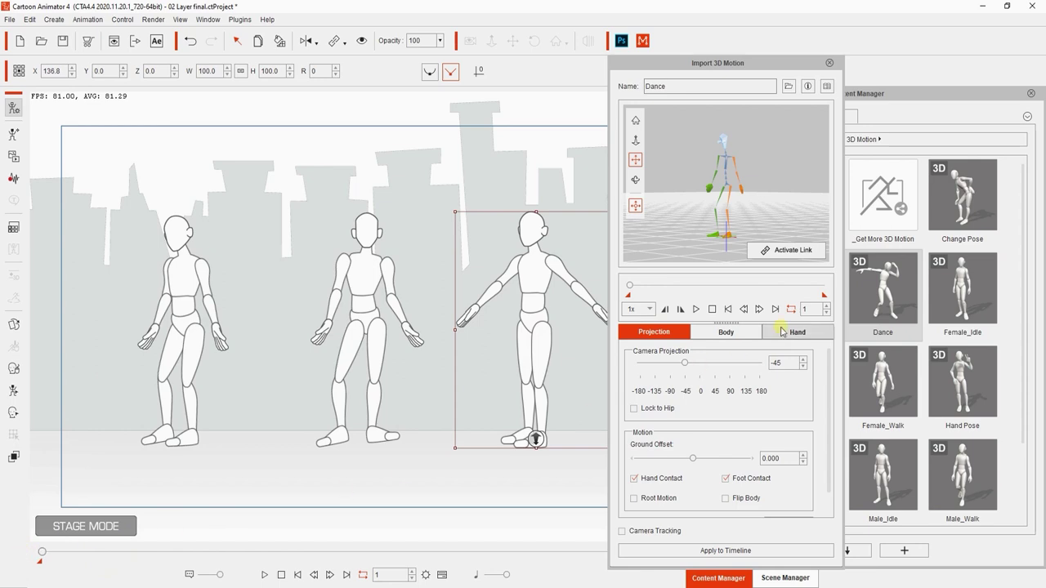
pyautogui.click(763, 255)
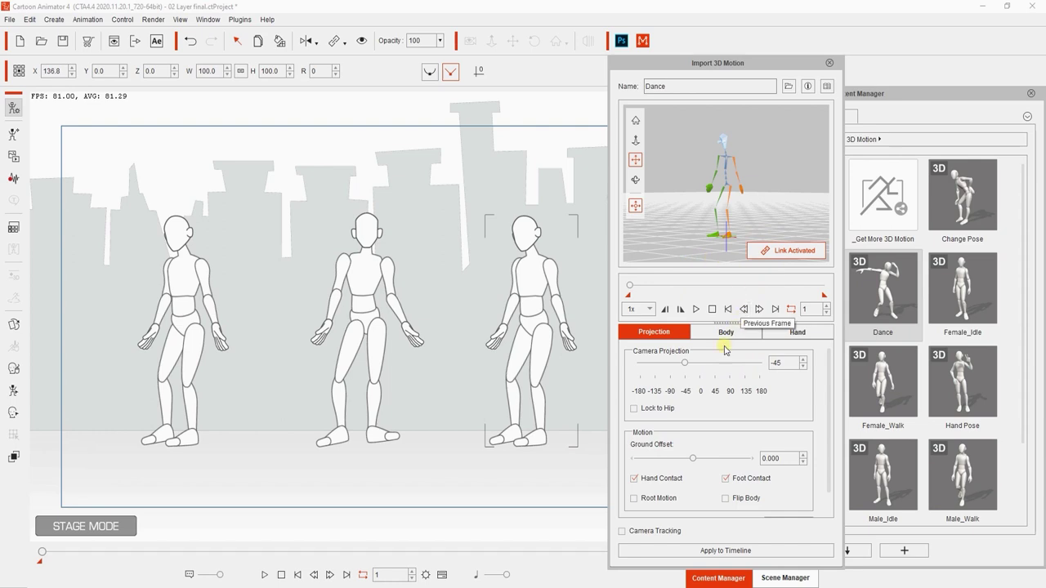
pyautogui.moveTo(684, 362); pyautogui.dragTo(716, 366)
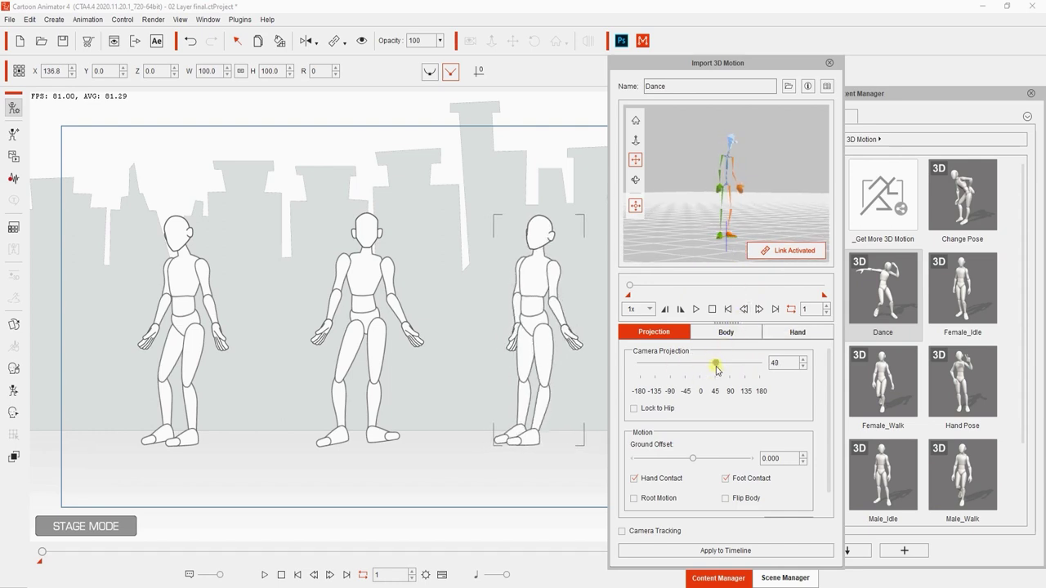
pyautogui.click(717, 392)
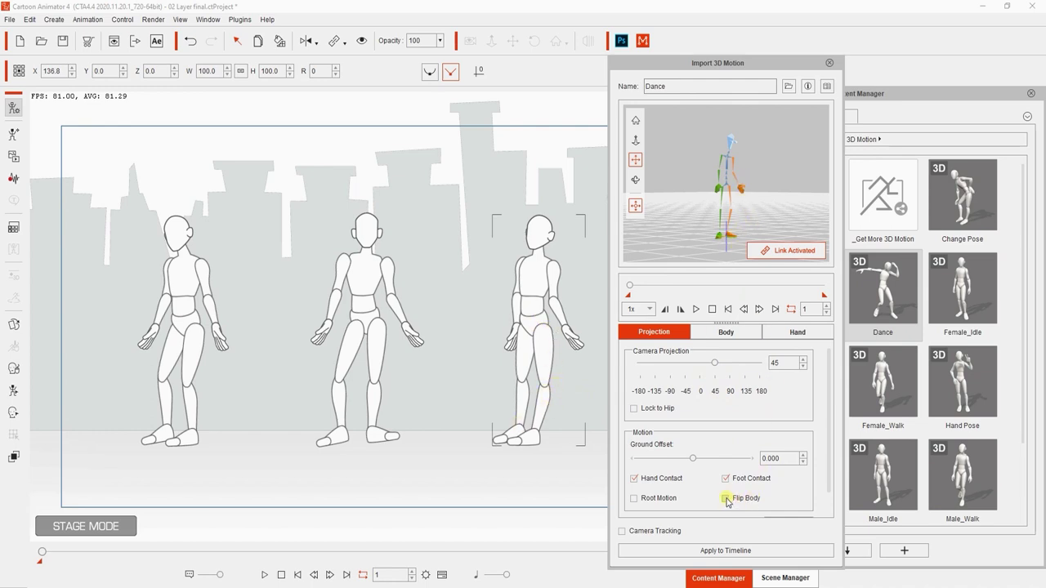
pyautogui.click(726, 499)
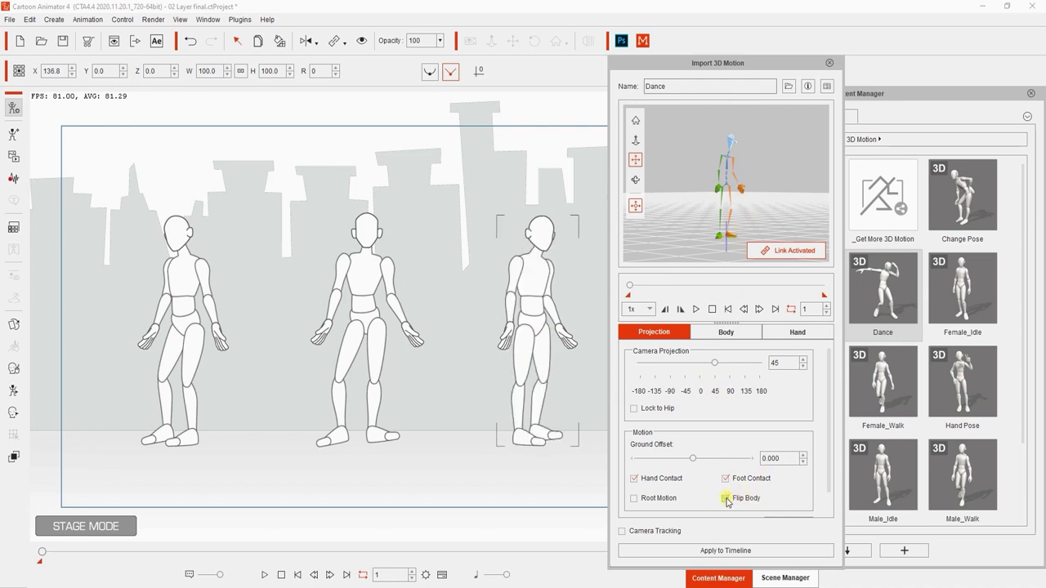
pyautogui.click(696, 309)
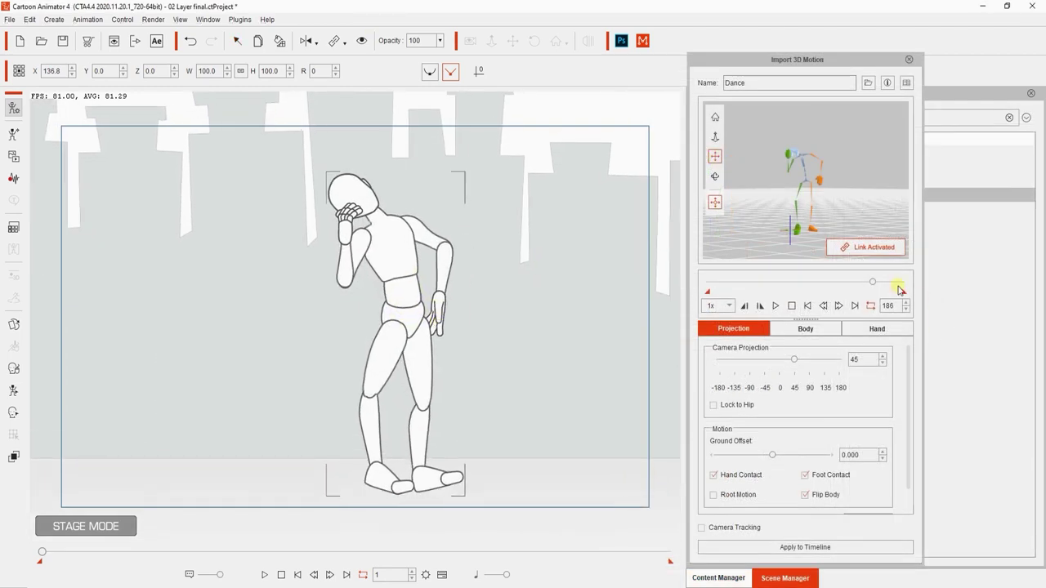
# Adjust the right dummy's preview angle and settle the camera projection at 45
pyautogui.moveTo(874, 284); pyautogui.dragTo(864, 283)
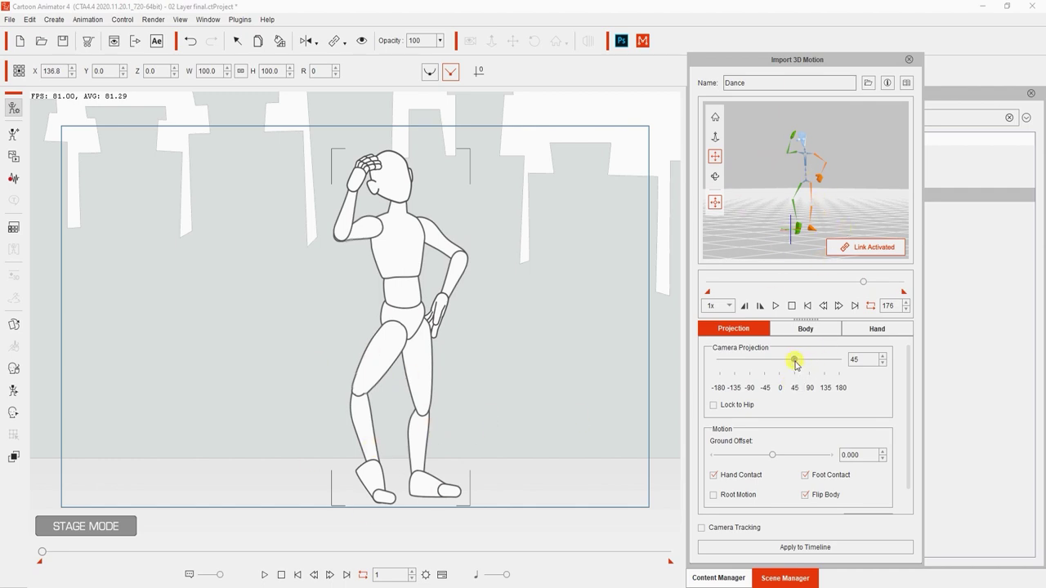
pyautogui.moveTo(795, 363); pyautogui.dragTo(817, 361)
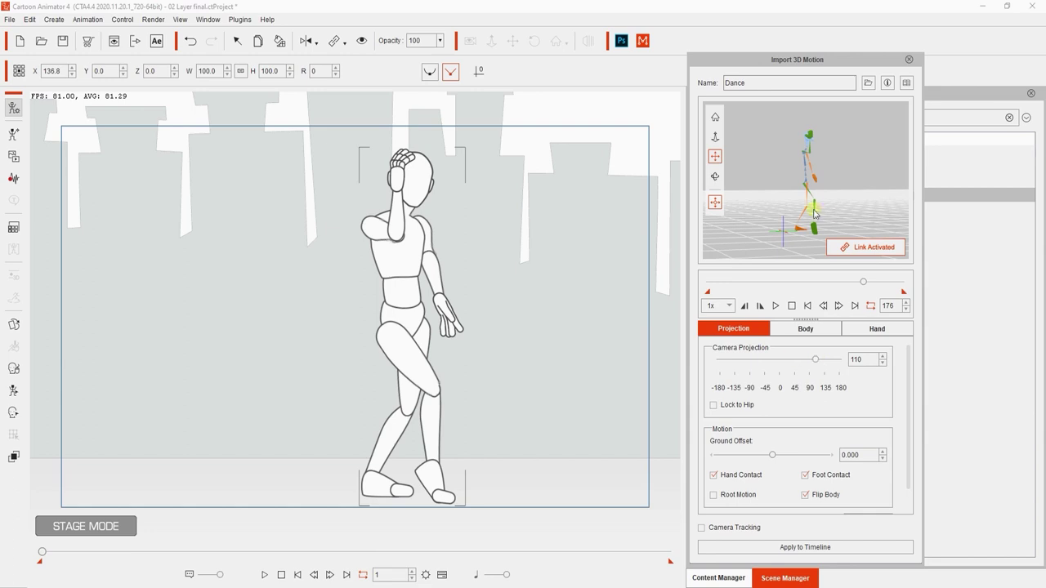
pyautogui.click(776, 305)
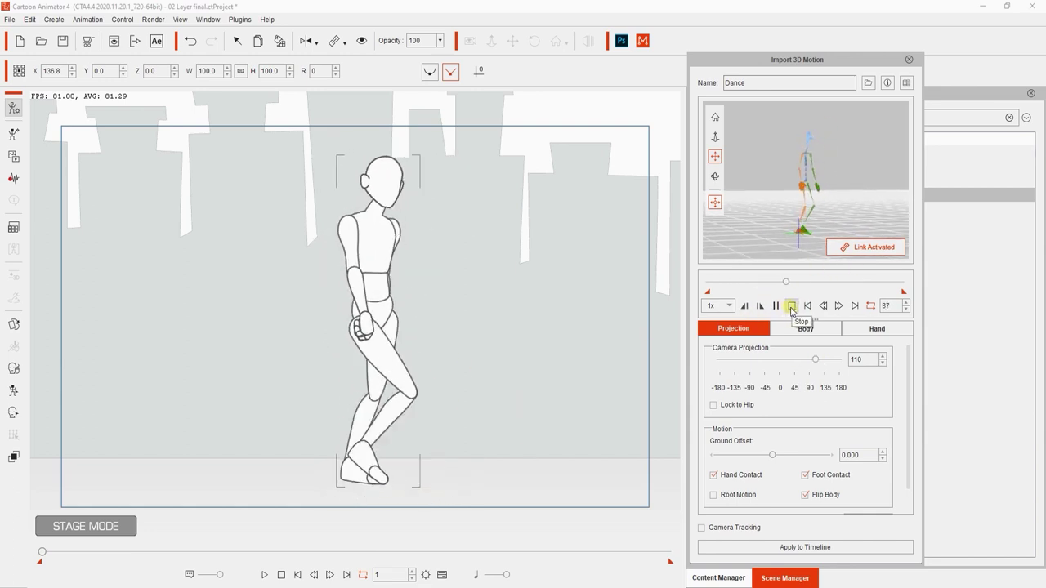
pyautogui.click(776, 306)
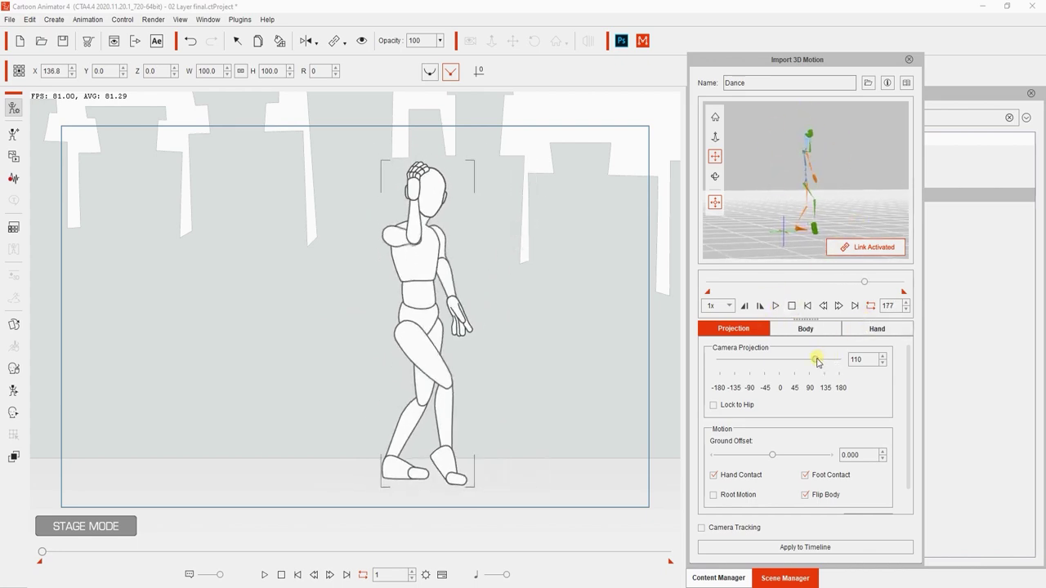
pyautogui.click(794, 387)
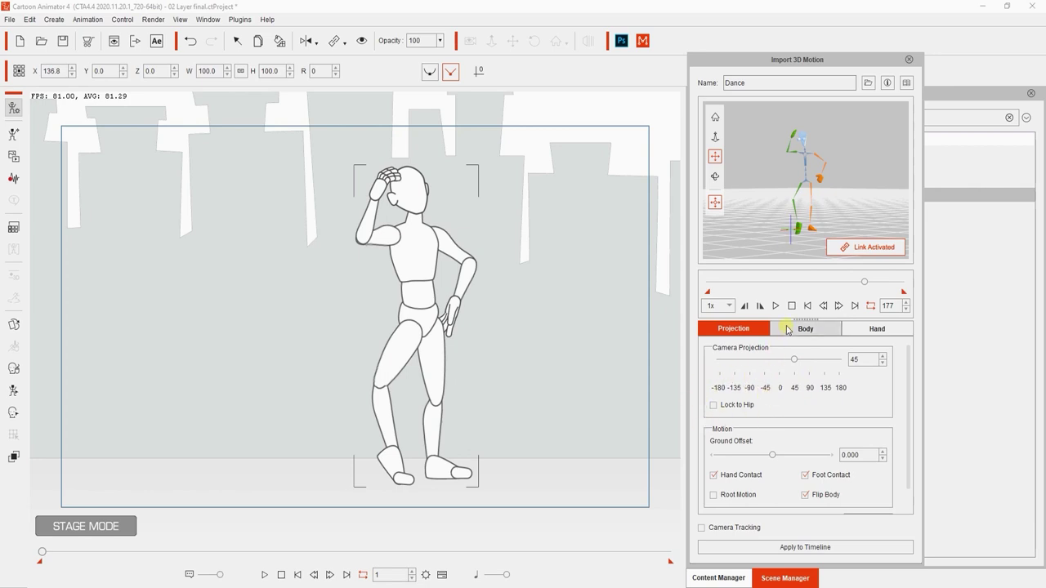
# Stop the preview, apply the converted Dance motion to the timeline, and close the Import 3D Motion panel
pyautogui.click(791, 308)
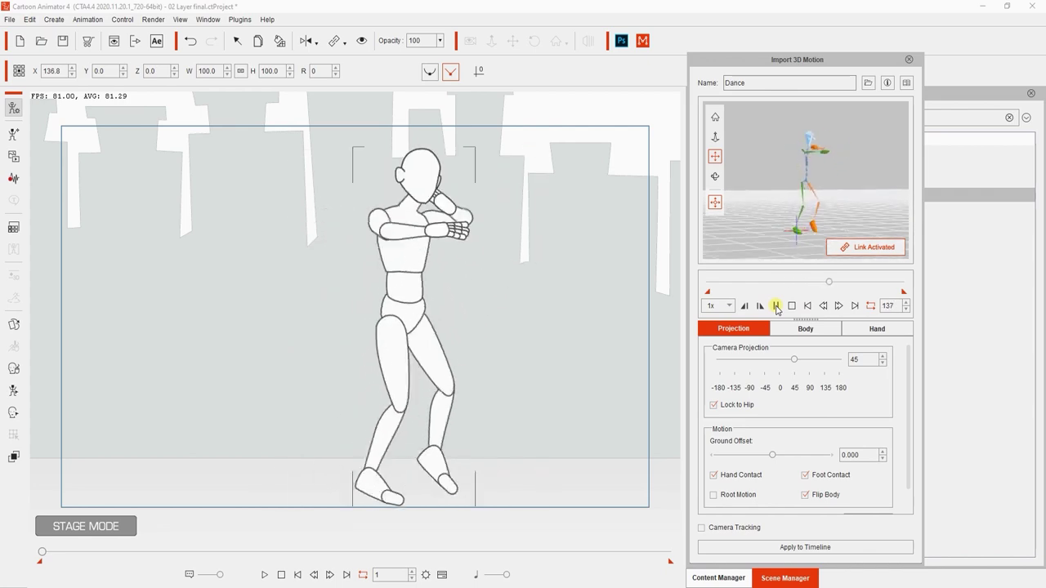
pyautogui.click(791, 306)
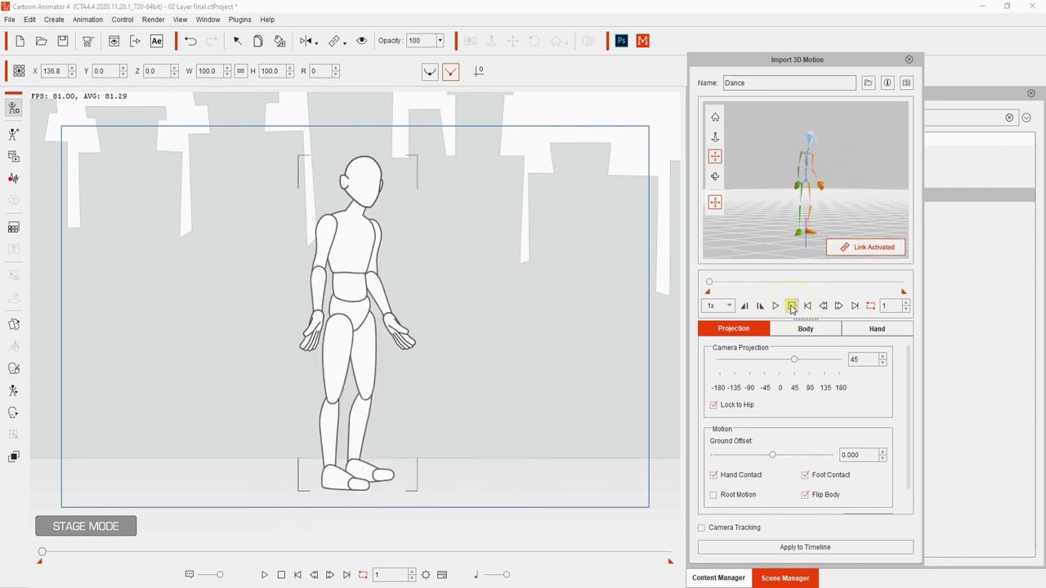
pyautogui.click(758, 546)
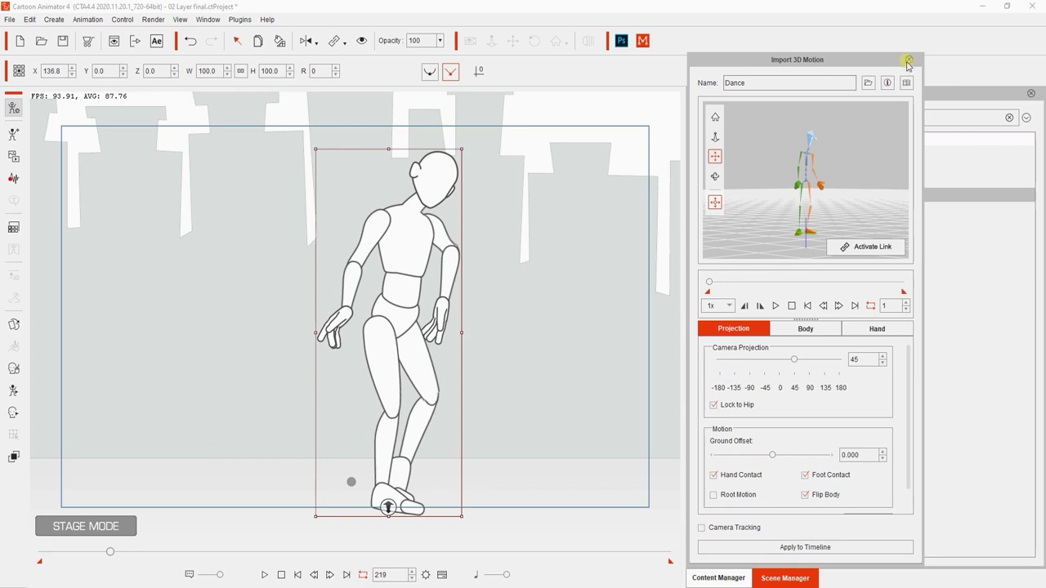
pyautogui.click(907, 62)
# Return to frame 1 and show the timeline with the third dummy's motion tracks
pyautogui.click(705, 168)
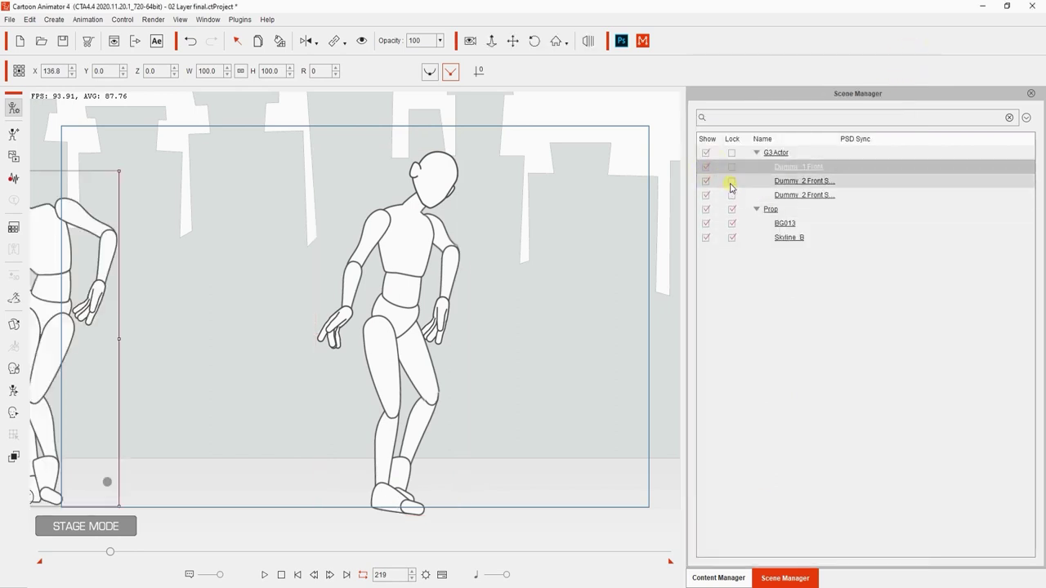
pyautogui.click(281, 574)
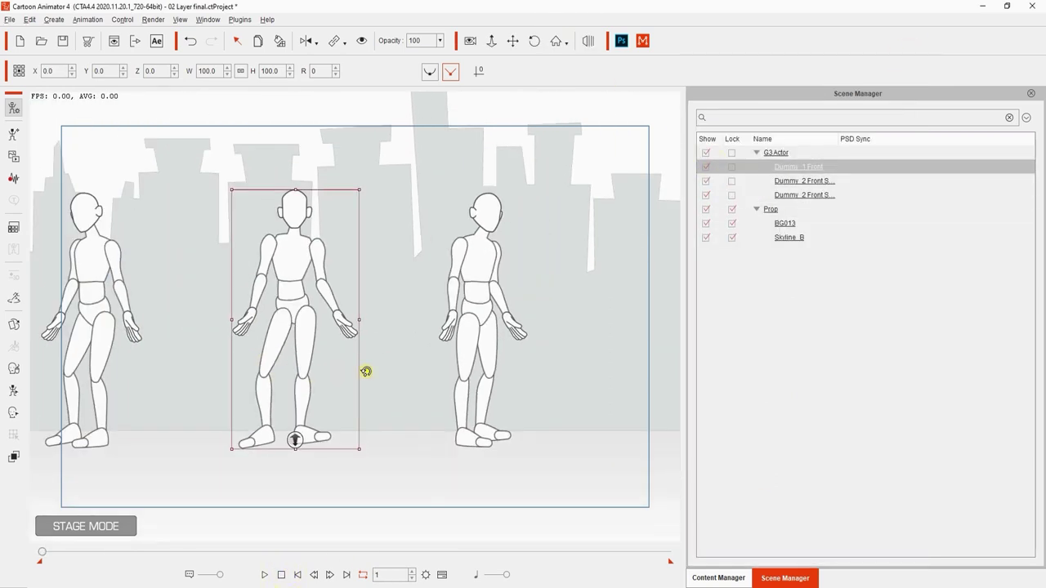
pyautogui.click(467, 459)
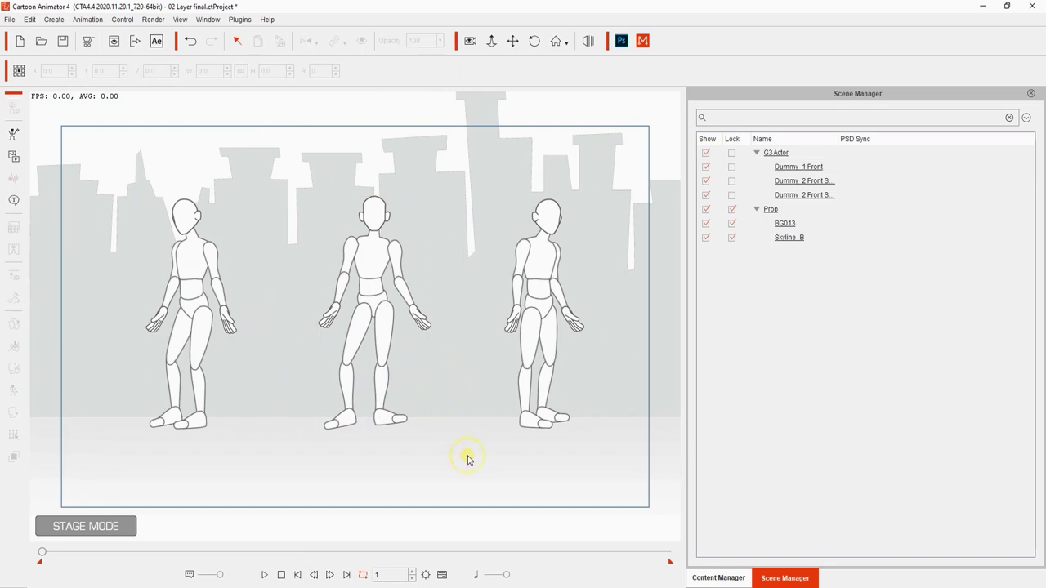
pyautogui.click(442, 575)
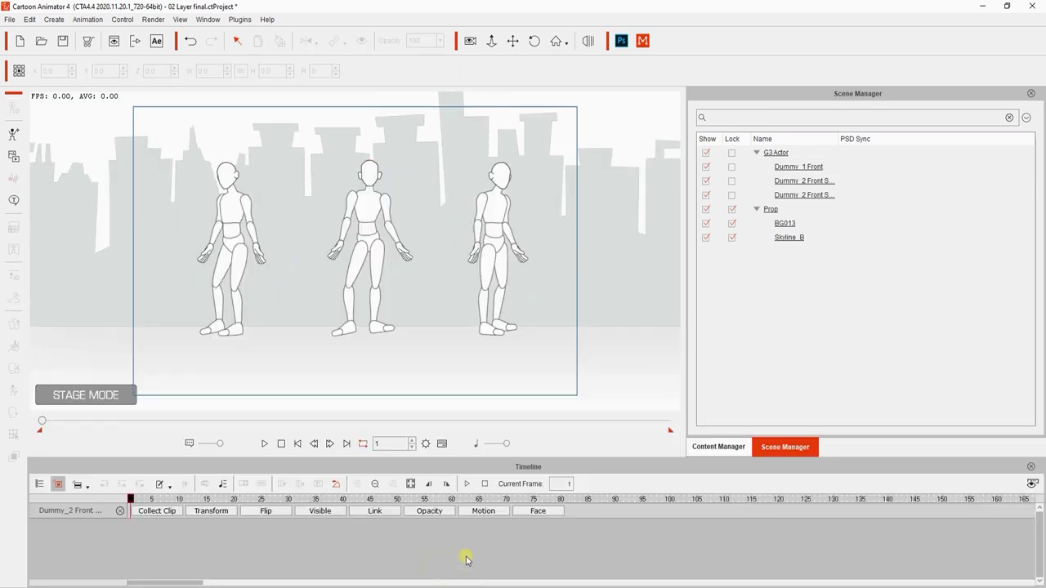
pyautogui.click(482, 511)
pyautogui.scroll(-3, 490, 522)
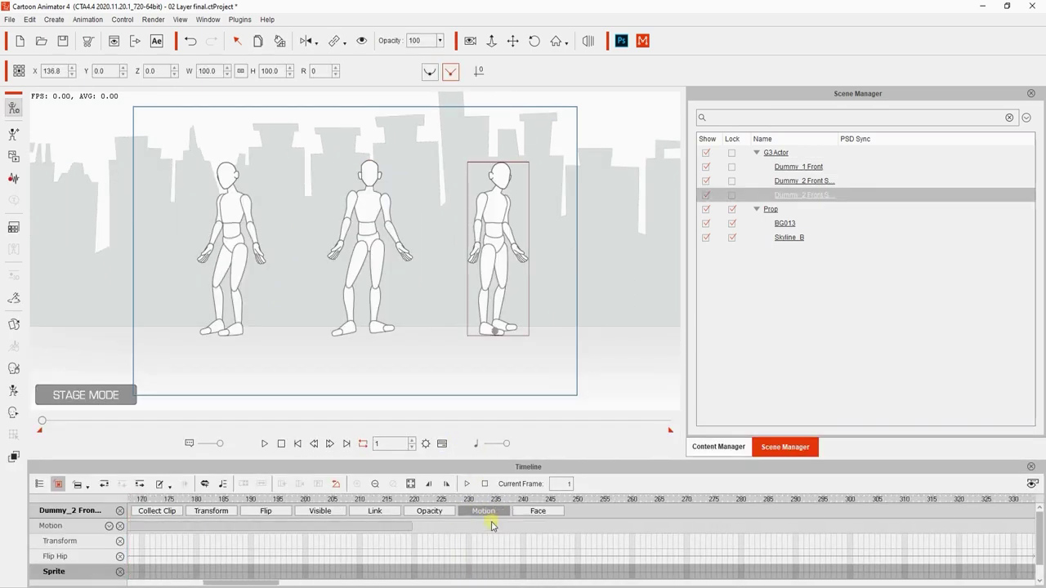
# Set the animation's end frame at 219 where the dance ends, then play the three-dummy dance
pyautogui.moveTo(281, 500); pyautogui.dragTo(410, 517)
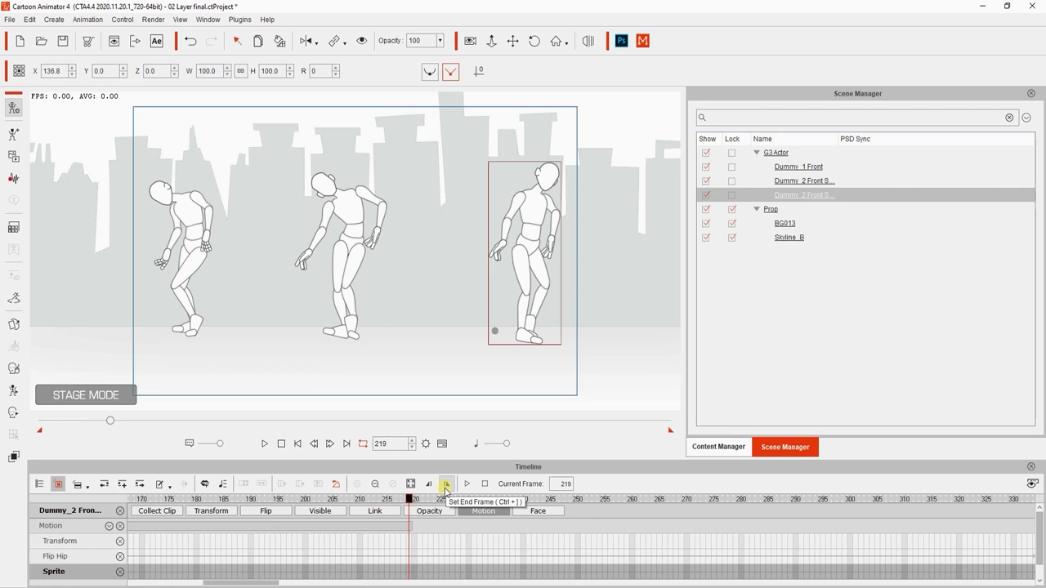
pyautogui.click(446, 486)
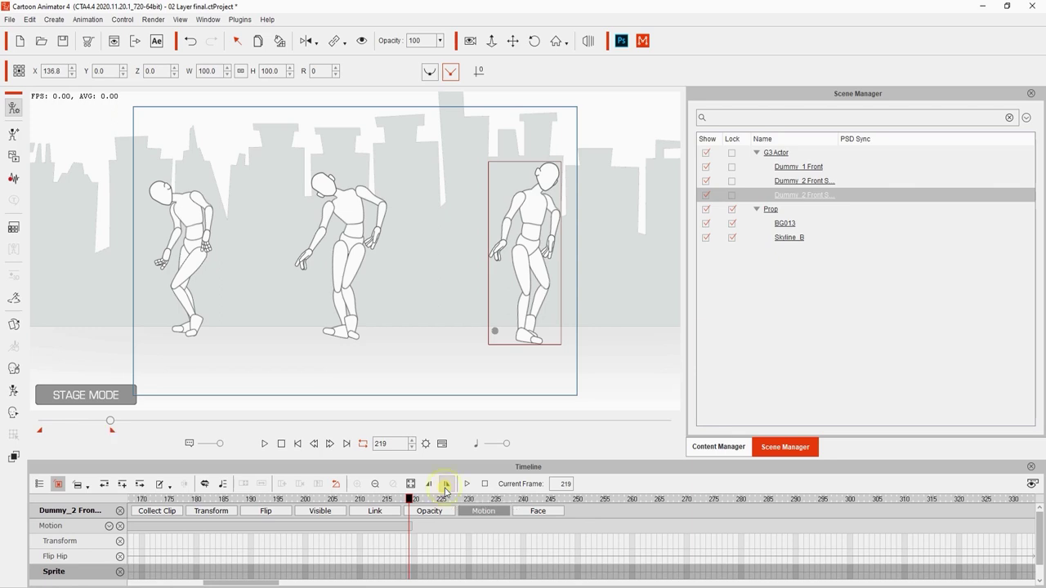
pyautogui.click(360, 500)
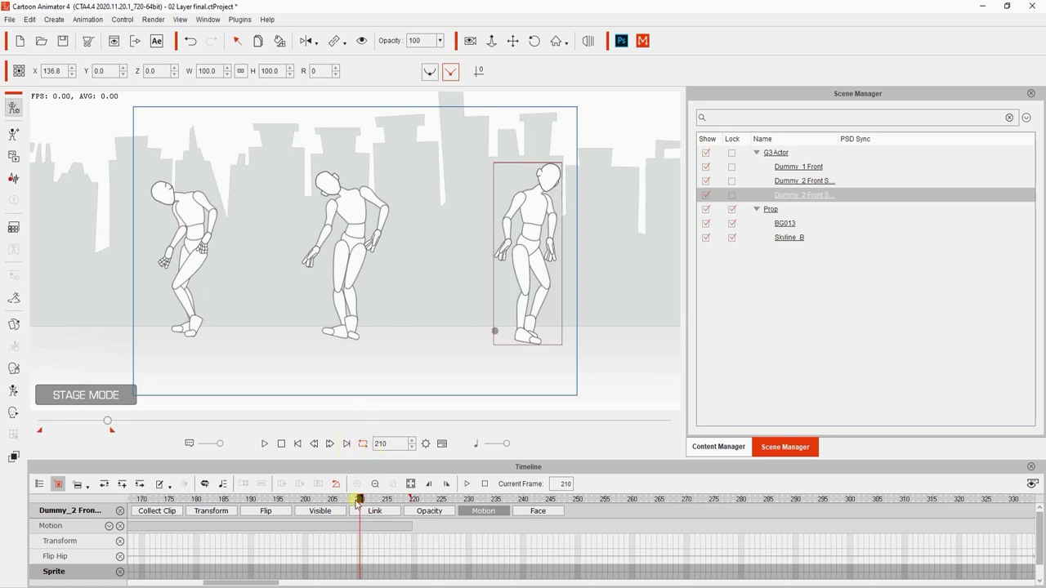
pyautogui.moveTo(357, 500)
pyautogui.mouseDown()
pyautogui.moveTo(319, 498)
pyautogui.moveTo(341, 500)
pyautogui.mouseUp()
pyautogui.click(467, 484)
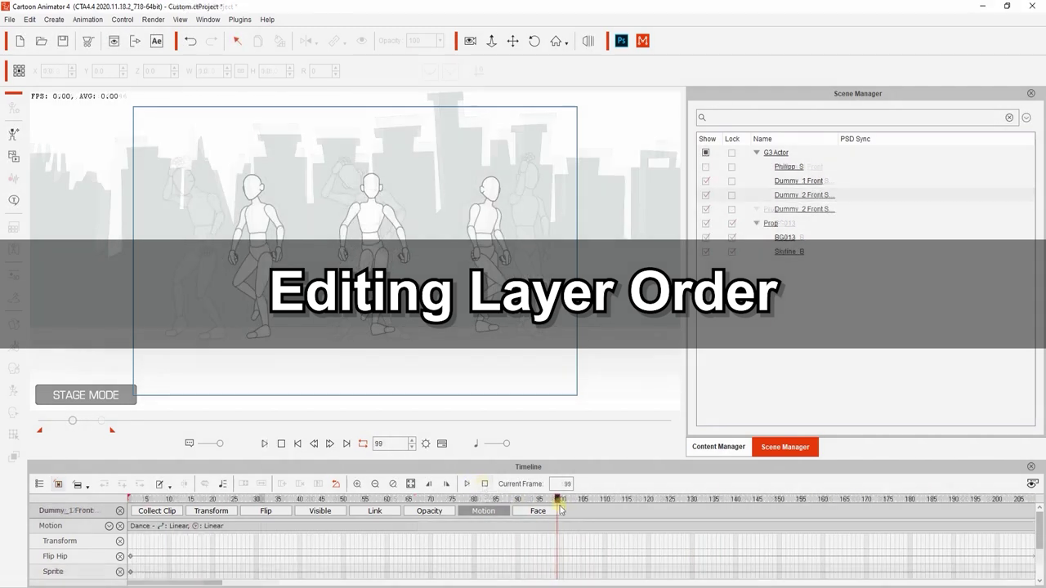
# Go to frame 124 and open the Layer Editor positioned so the dummy stays visible
pyautogui.moveTo(561, 509); pyautogui.dragTo(667, 508)
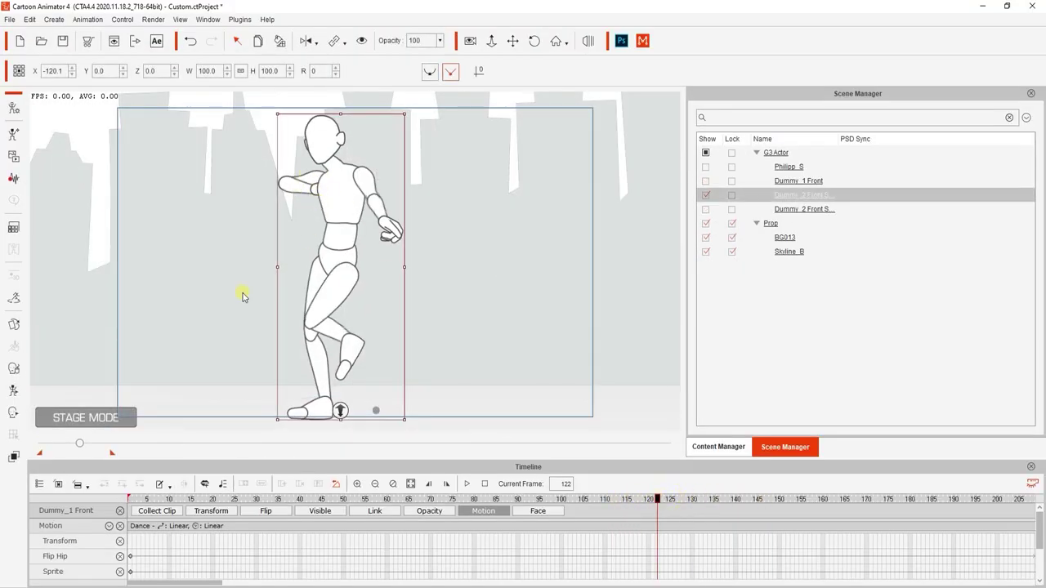
pyautogui.click(13, 460)
pyautogui.moveTo(500, 148); pyautogui.dragTo(535, 88)
pyautogui.scroll(3, 656, 532)
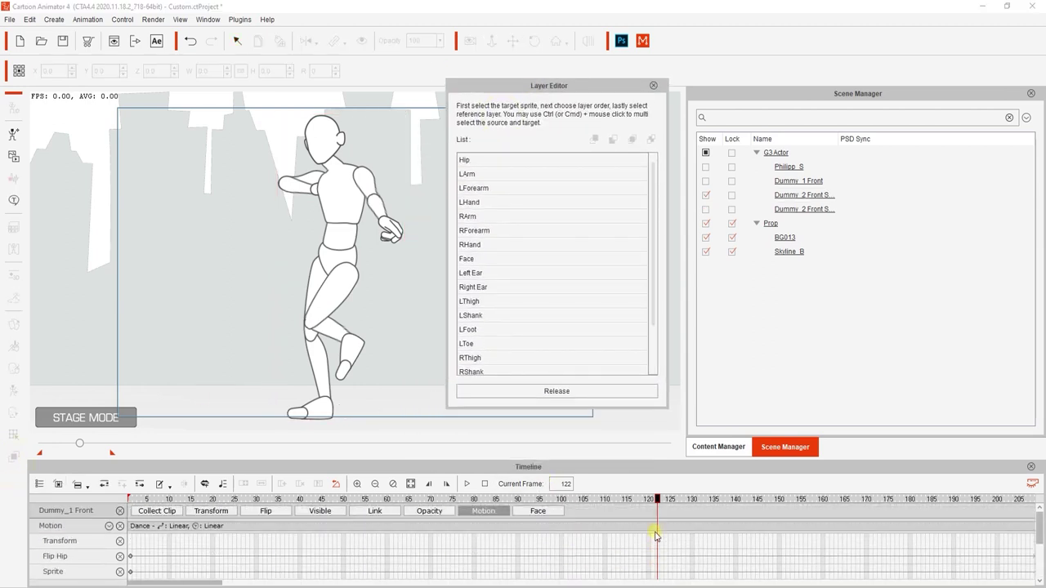
# Bring the right hand in front of the chest and review its layer key on the Layer track
pyautogui.click(313, 192)
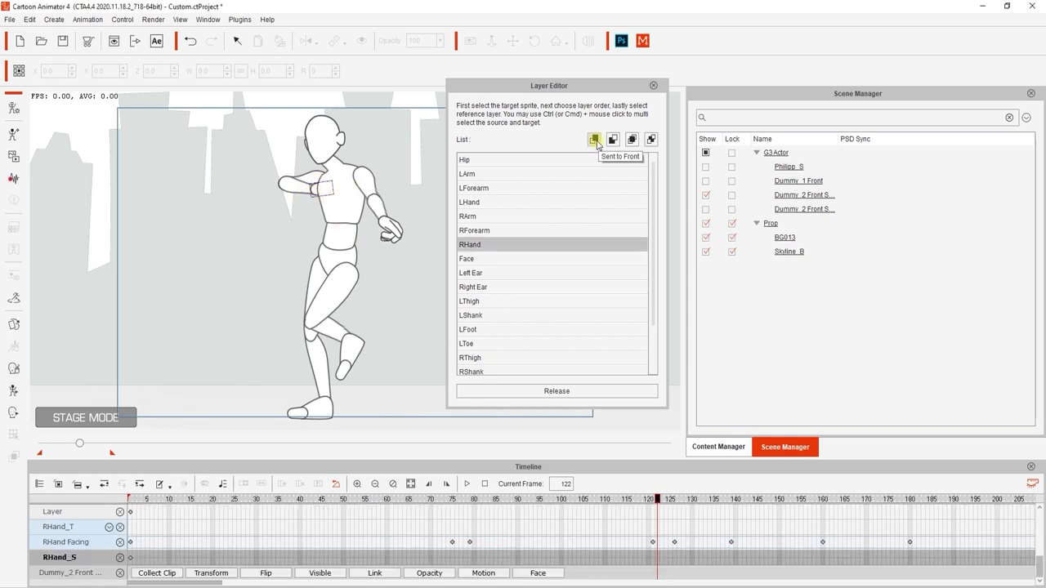
pyautogui.click(594, 140)
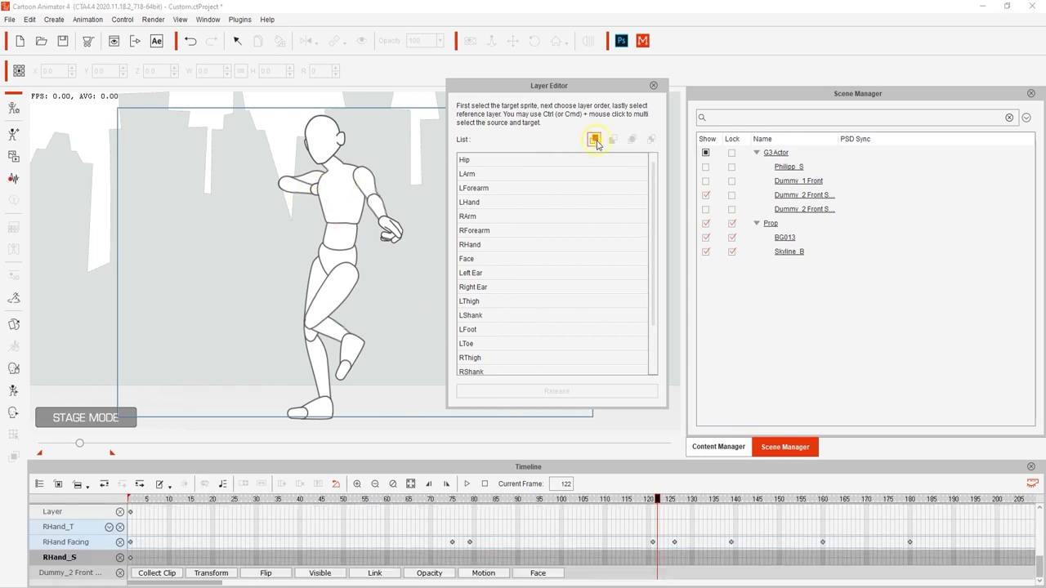
pyautogui.click(336, 204)
pyautogui.scroll(1, 708, 539)
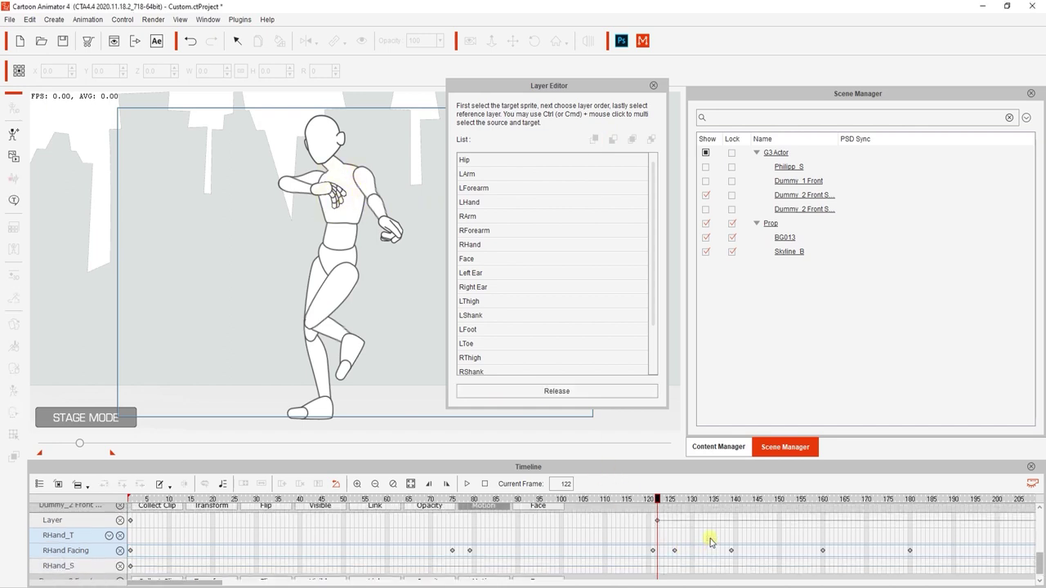
pyautogui.moveTo(660, 504); pyautogui.dragTo(1010, 502)
pyautogui.click(659, 537)
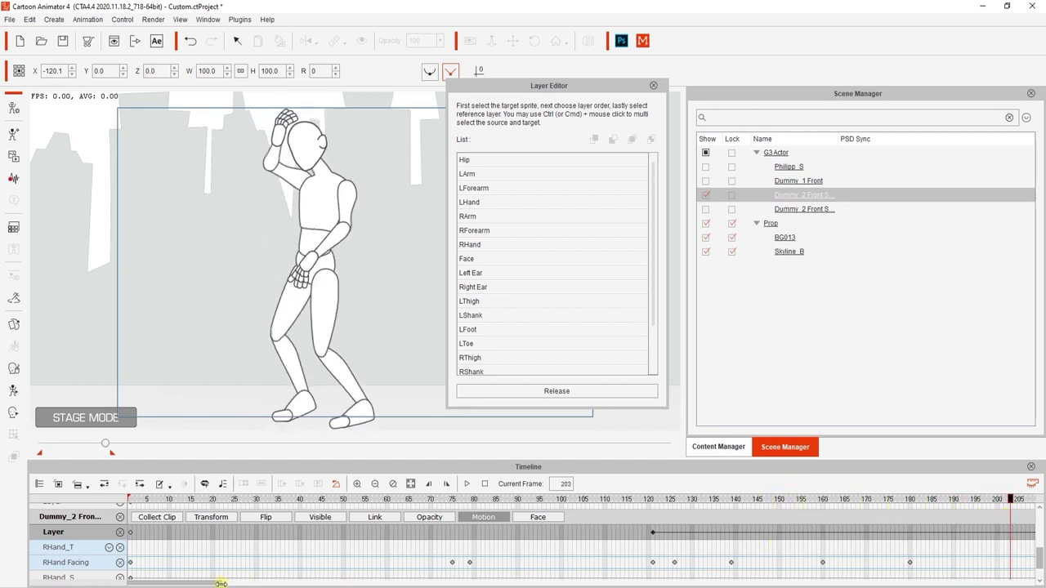
# At frame 155 where the arms cross, bring the right forearm to the front
pyautogui.moveTo(207, 583); pyautogui.dragTo(245, 583)
pyautogui.moveTo(310, 502); pyautogui.dragTo(452, 513)
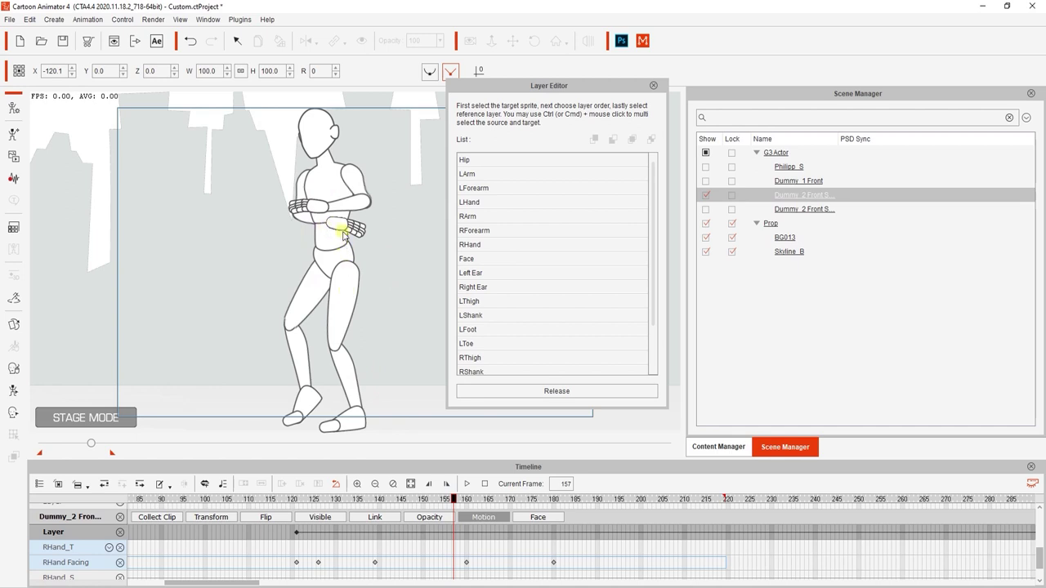
pyautogui.moveTo(456, 505); pyautogui.dragTo(444, 499)
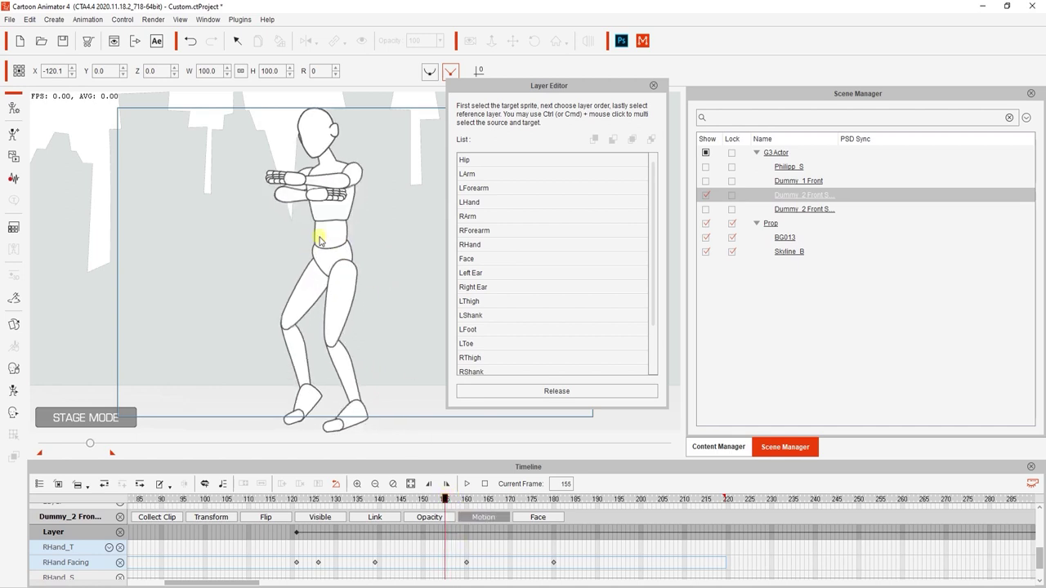
pyautogui.click(298, 198)
pyautogui.click(594, 139)
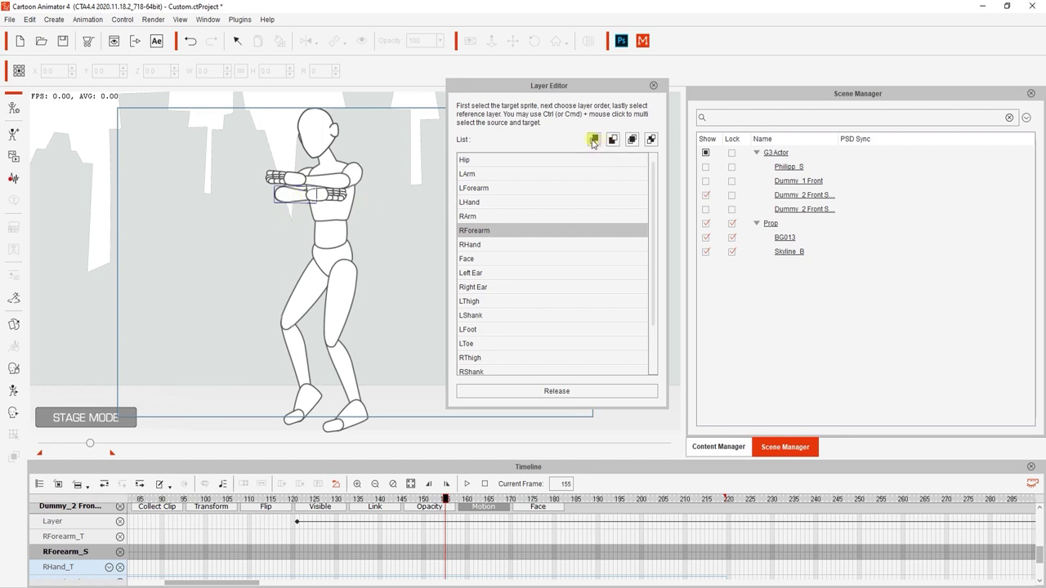
pyautogui.click(329, 214)
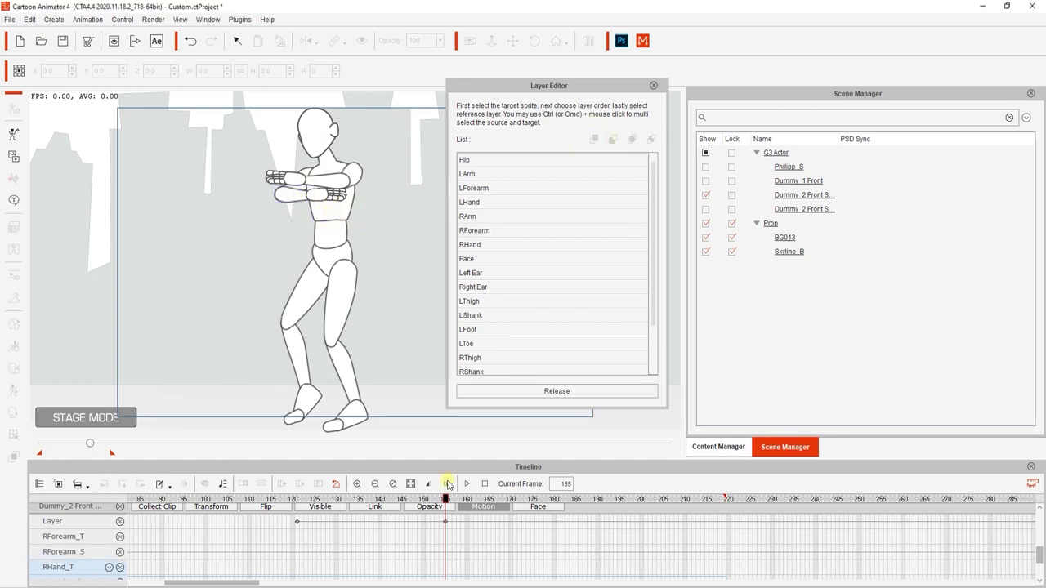
pyautogui.moveTo(445, 502)
pyautogui.mouseDown()
pyautogui.moveTo(434, 500)
pyautogui.moveTo(469, 500)
pyautogui.moveTo(444, 500)
pyautogui.moveTo(466, 509)
pyautogui.moveTo(448, 509)
pyautogui.mouseUp()
# Reorder the right forearm in front relative to the hip on the frame 155 layer key
pyautogui.click(446, 523)
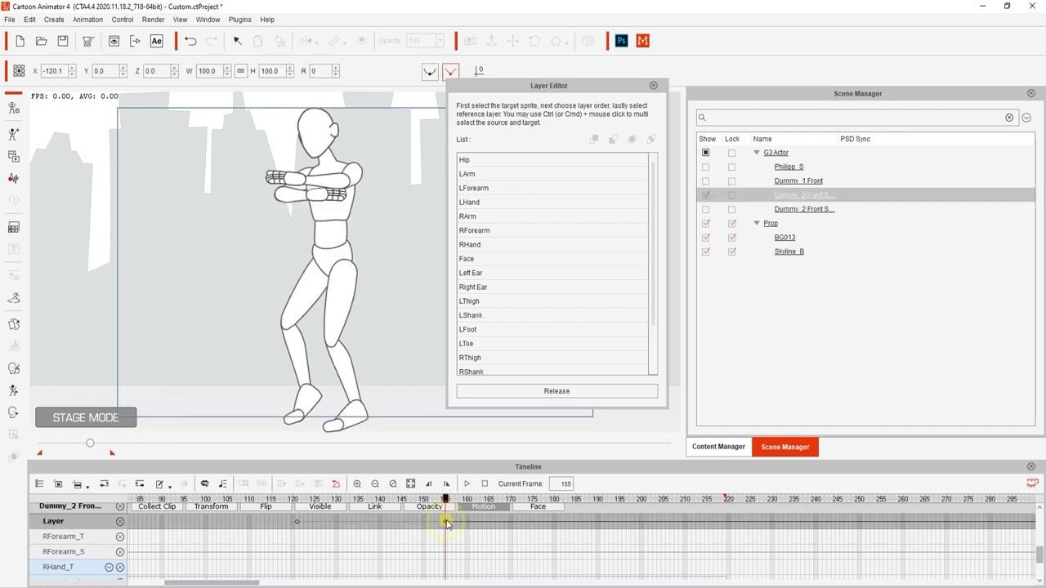
pyautogui.click(285, 194)
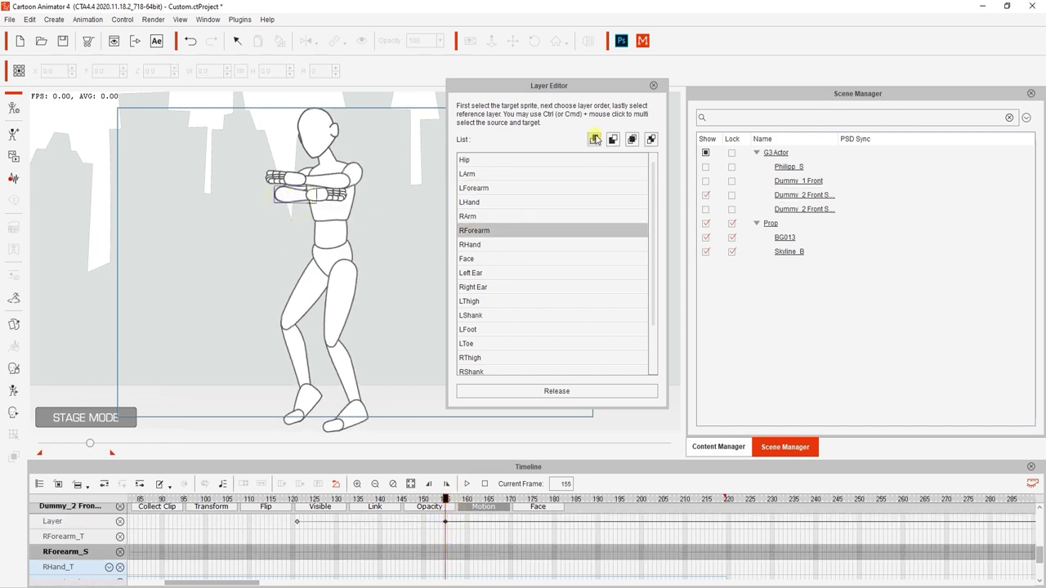
pyautogui.click(341, 244)
pyautogui.click(291, 196)
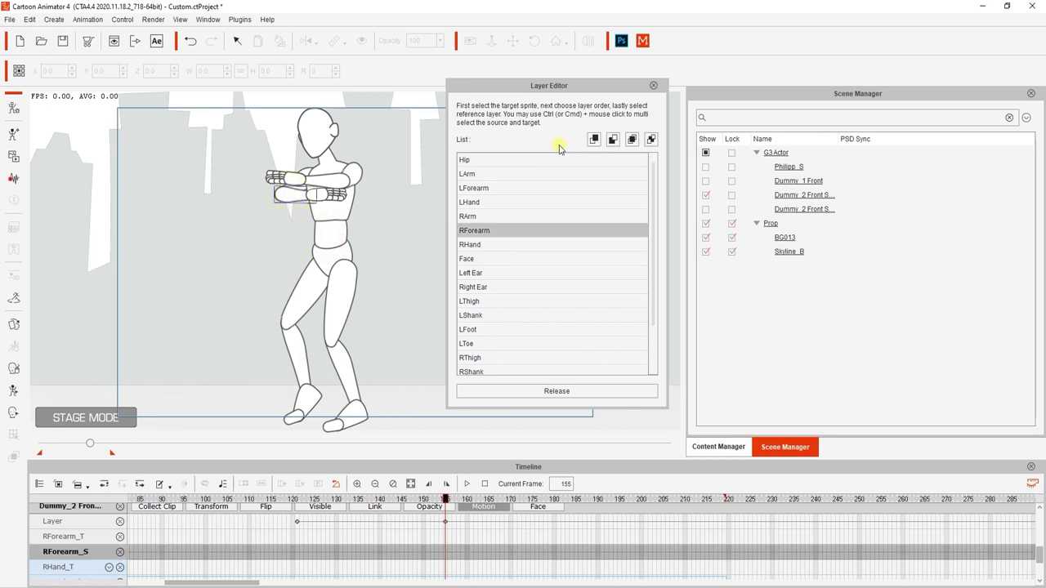
pyautogui.click(594, 139)
pyautogui.click(320, 270)
pyautogui.click(283, 199)
pyautogui.click(296, 283)
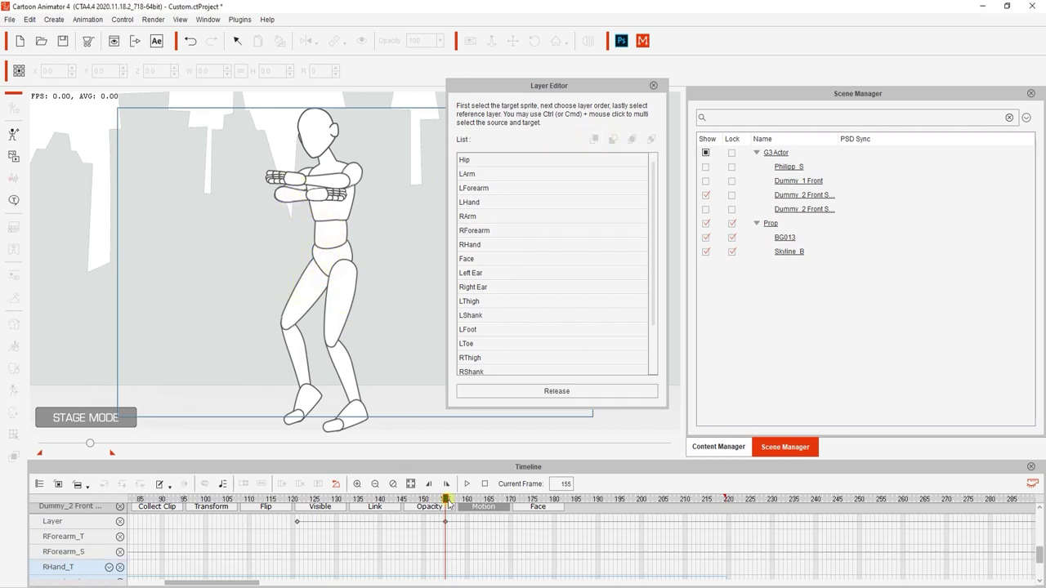
pyautogui.moveTo(446, 500)
pyautogui.mouseDown()
pyautogui.moveTo(464, 508)
pyautogui.moveTo(445, 499)
pyautogui.mouseUp()
# Apply the front layer order to the target part using the hip as reference
pyautogui.click(318, 199)
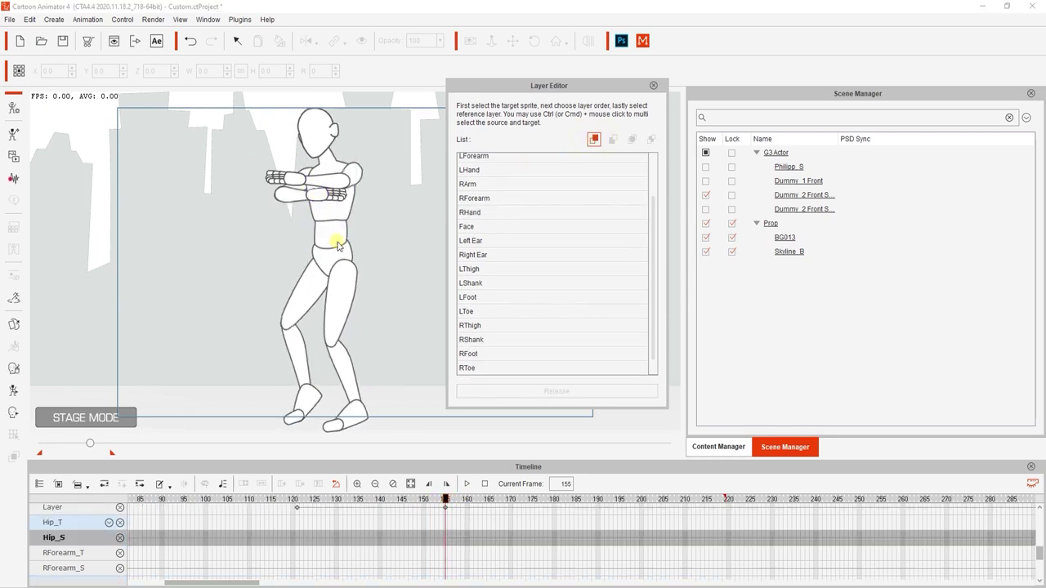
pyautogui.click(357, 226)
pyautogui.click(327, 260)
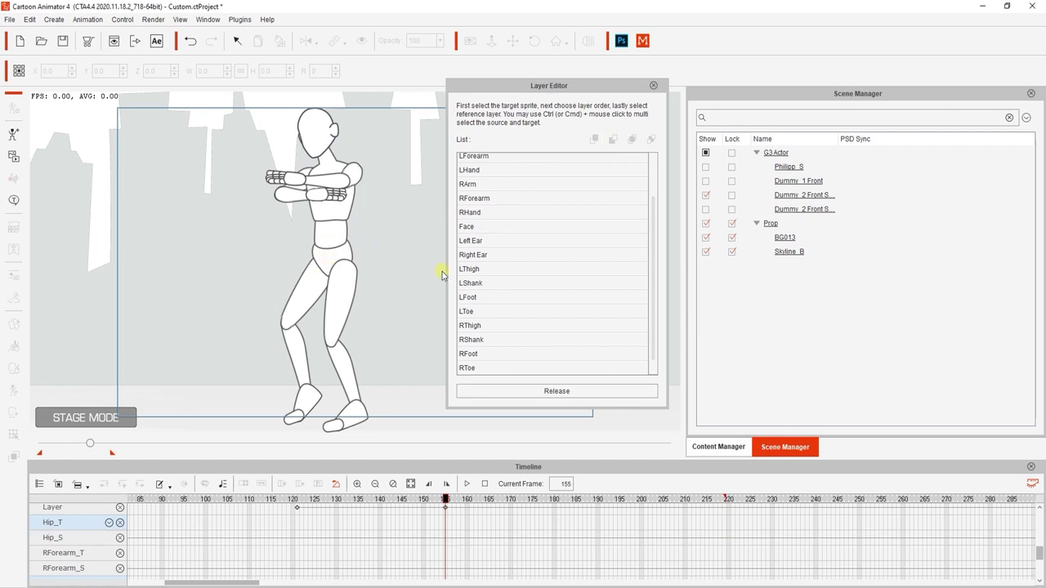
pyautogui.click(594, 139)
pyautogui.click(313, 285)
# Check the layering at frame 142, close the Layer Editor, and open the Sprite Editor
pyautogui.moveTo(445, 499); pyautogui.dragTo(172, 535)
pyautogui.click(654, 85)
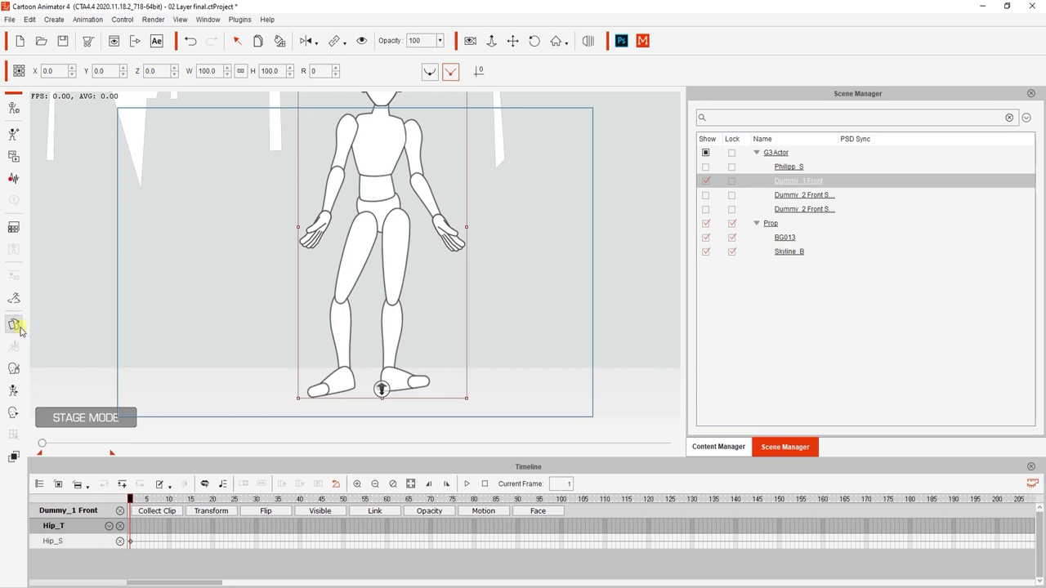
pyautogui.click(21, 329)
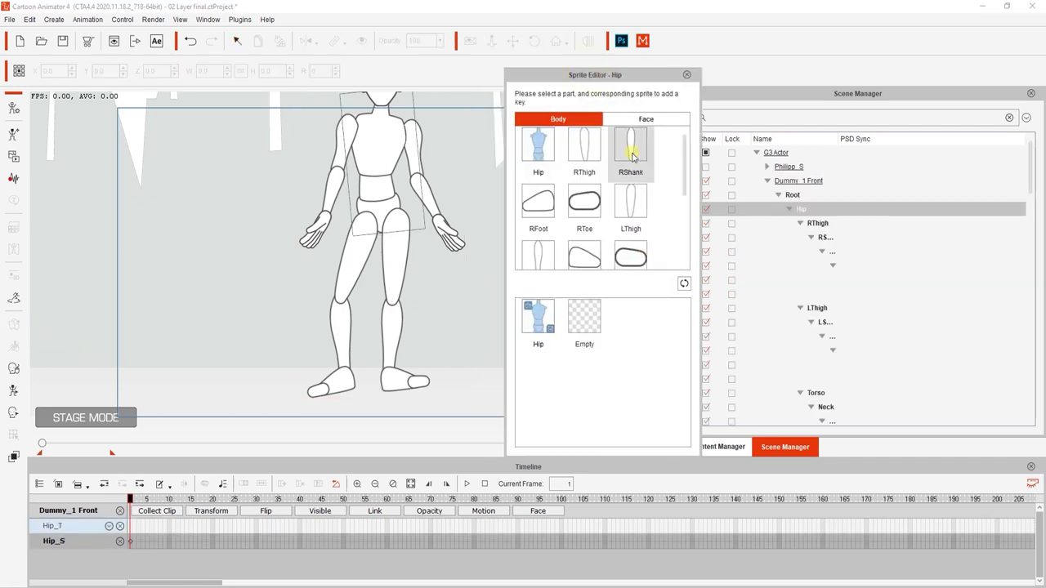
# Try Foot, Foot(0) and Foot_S on Dummy_1 Front's left foot, settling on the Foot sprite
pyautogui.moveTo(684, 163); pyautogui.dragTo(684, 229)
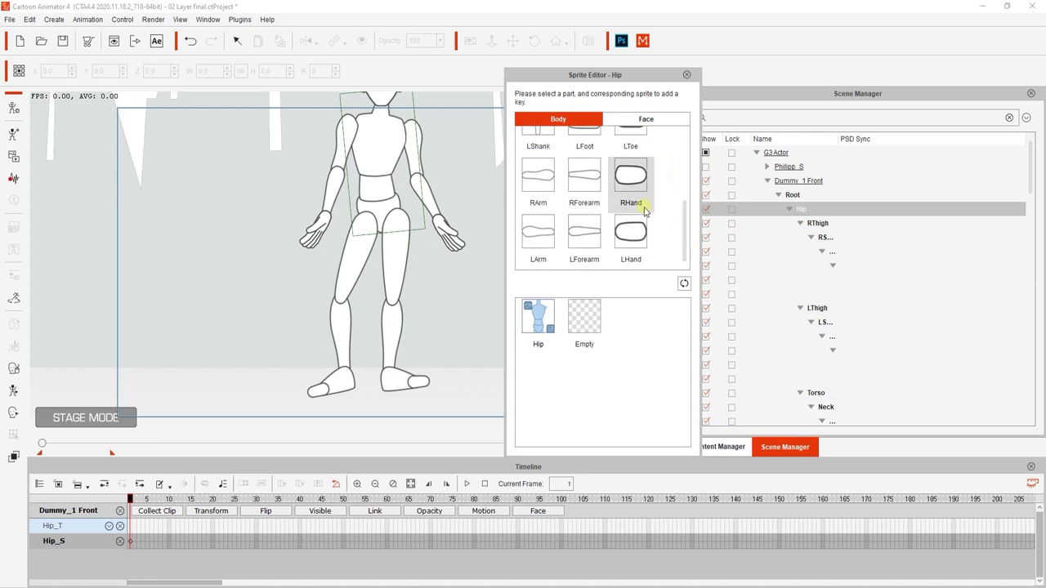
pyautogui.click(398, 390)
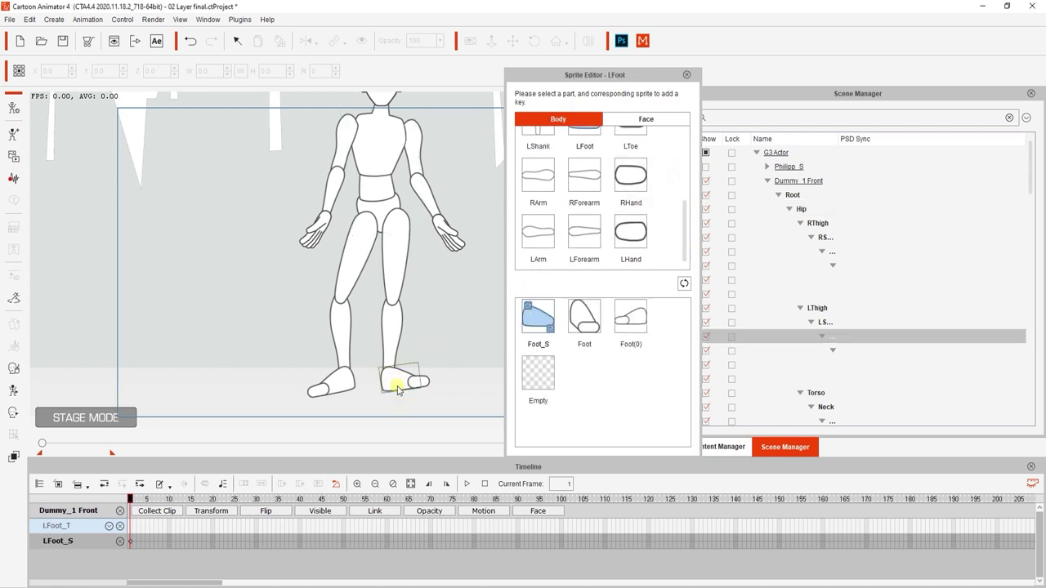
pyautogui.moveTo(147, 500); pyautogui.dragTo(128, 526)
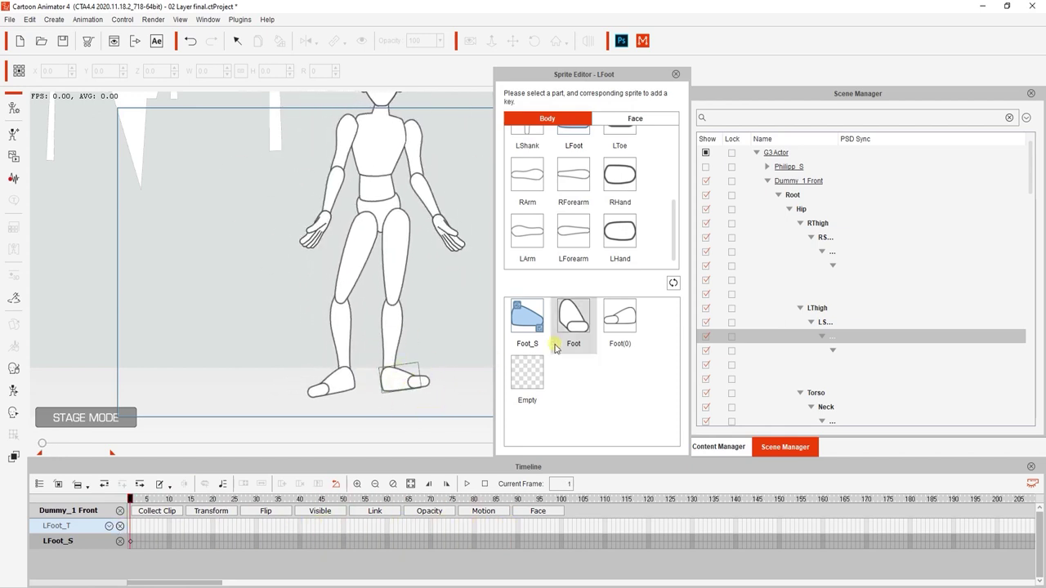
pyautogui.click(572, 319)
pyautogui.click(600, 321)
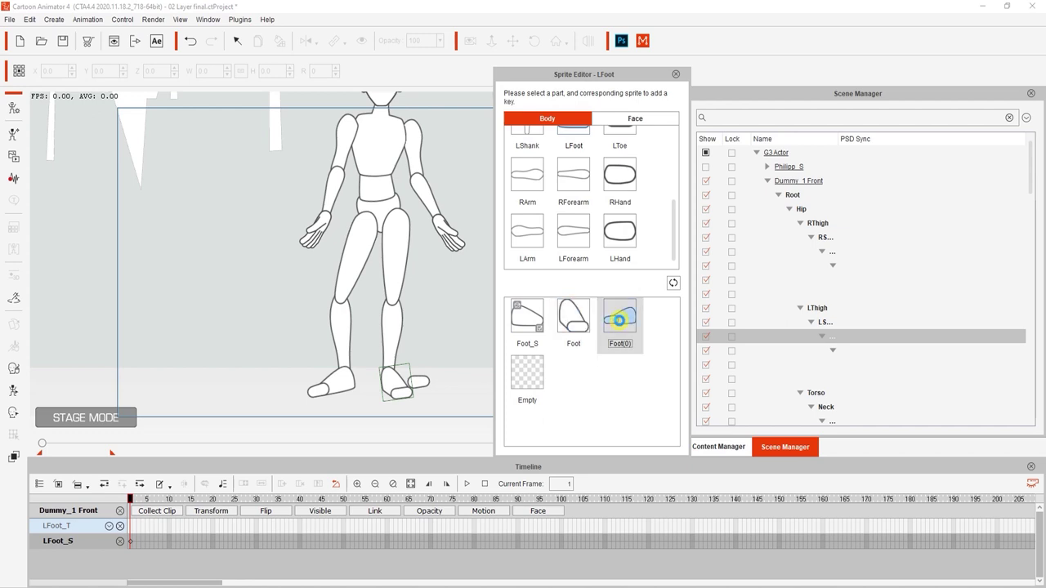
pyautogui.click(574, 318)
pyautogui.click(531, 317)
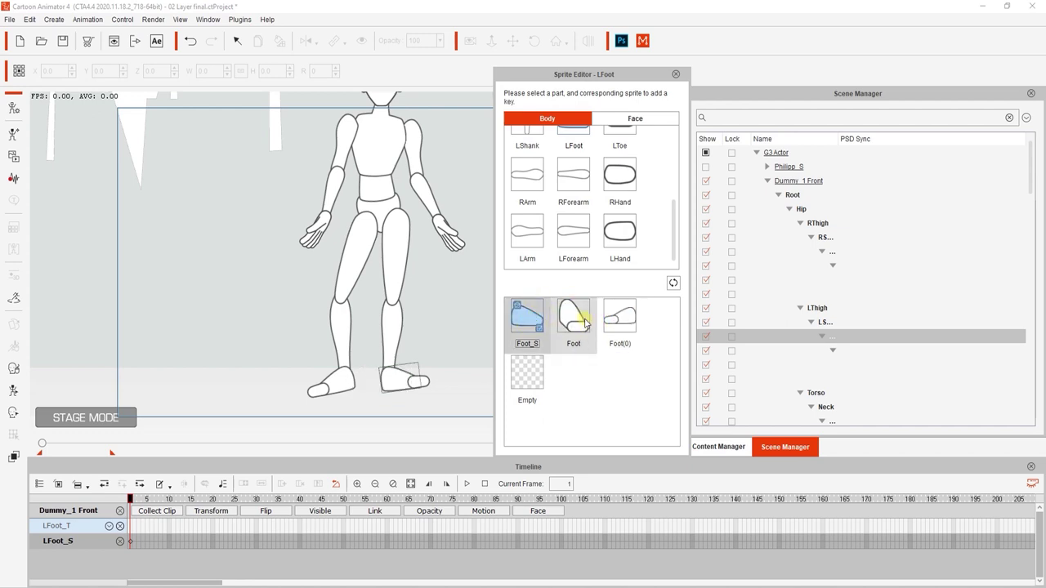
pyautogui.click(585, 322)
# Set the left toe to the Empty sprite and close the Sprite Editor
pyautogui.moveTo(129, 498)
pyautogui.mouseDown()
pyautogui.moveTo(197, 506)
pyautogui.moveTo(129, 500)
pyautogui.mouseUp()
pyautogui.click(423, 387)
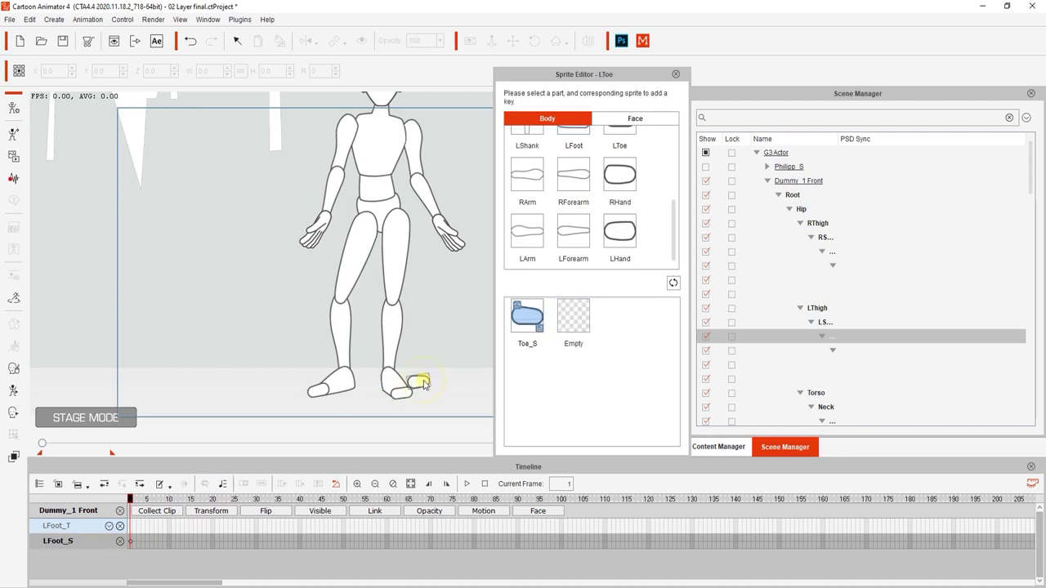
pyautogui.click(573, 317)
pyautogui.click(675, 75)
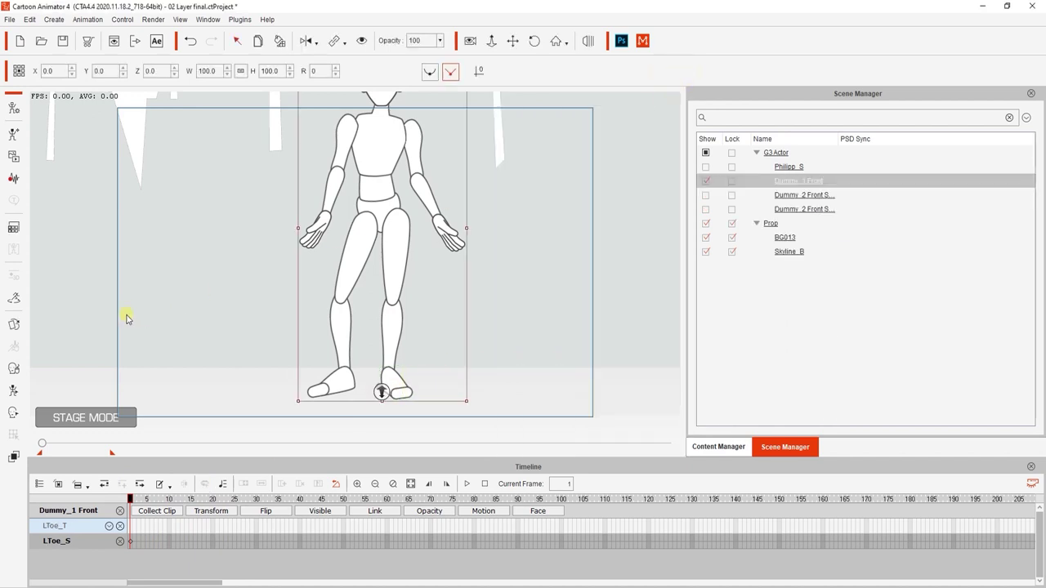
pyautogui.click(15, 347)
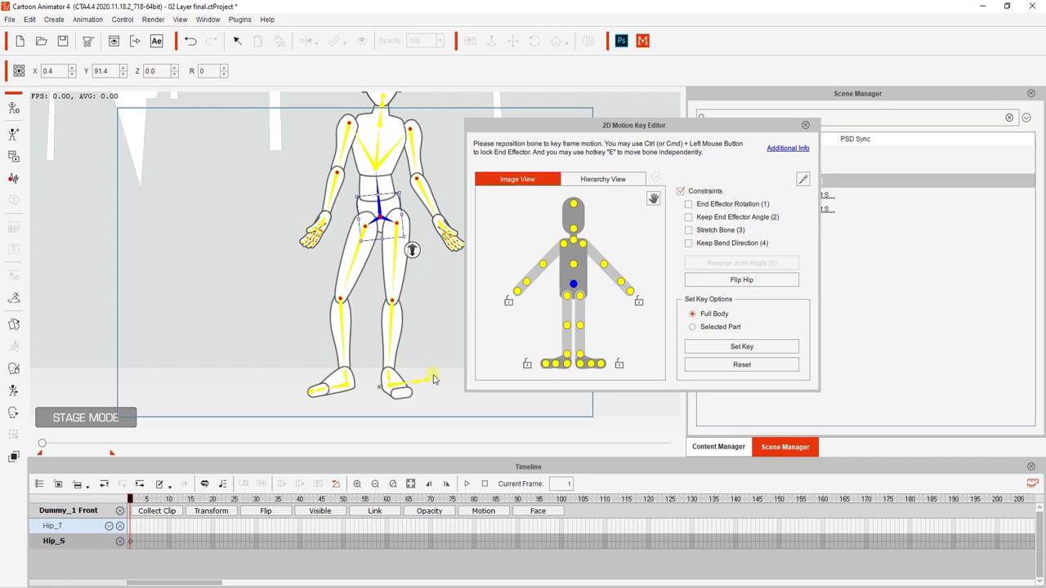
pyautogui.moveTo(194, 503); pyautogui.dragTo(502, 506)
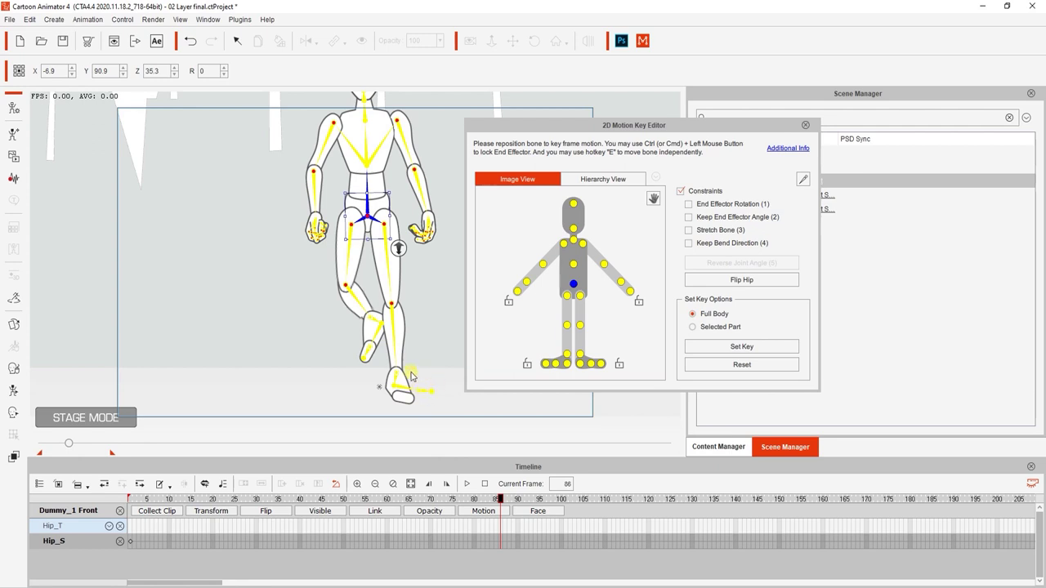
pyautogui.click(485, 484)
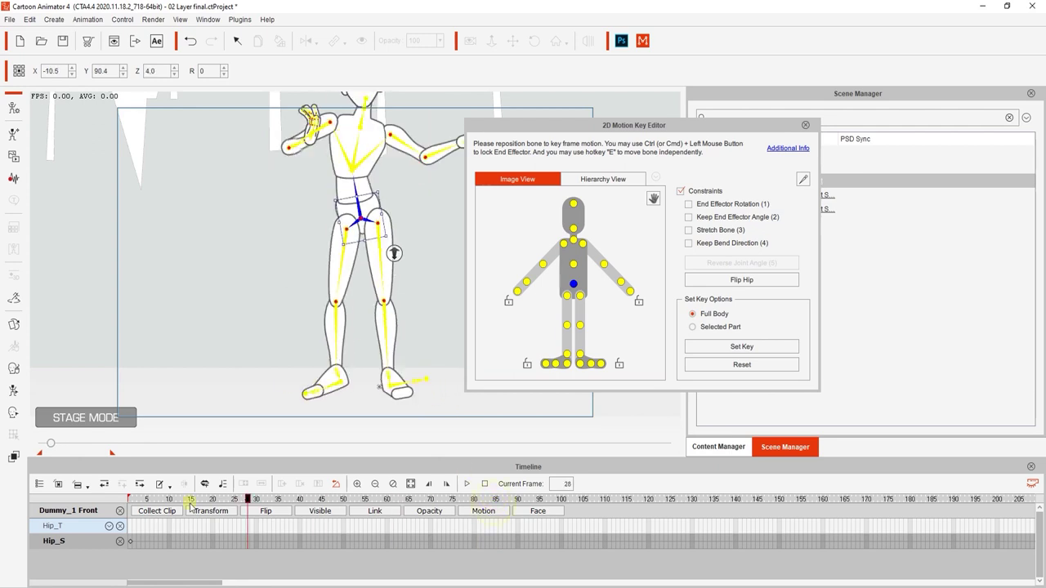
pyautogui.click(805, 126)
pyautogui.moveTo(131, 543); pyautogui.dragTo(470, 559)
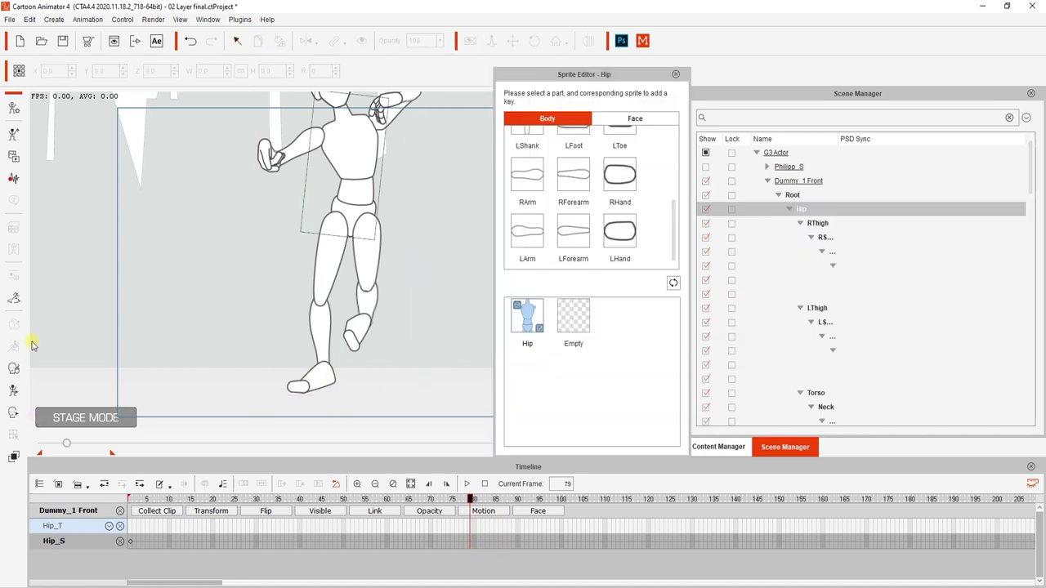
# Switch the RFoot bone to the Foot sprite at frame 79
pyautogui.click(324, 376)
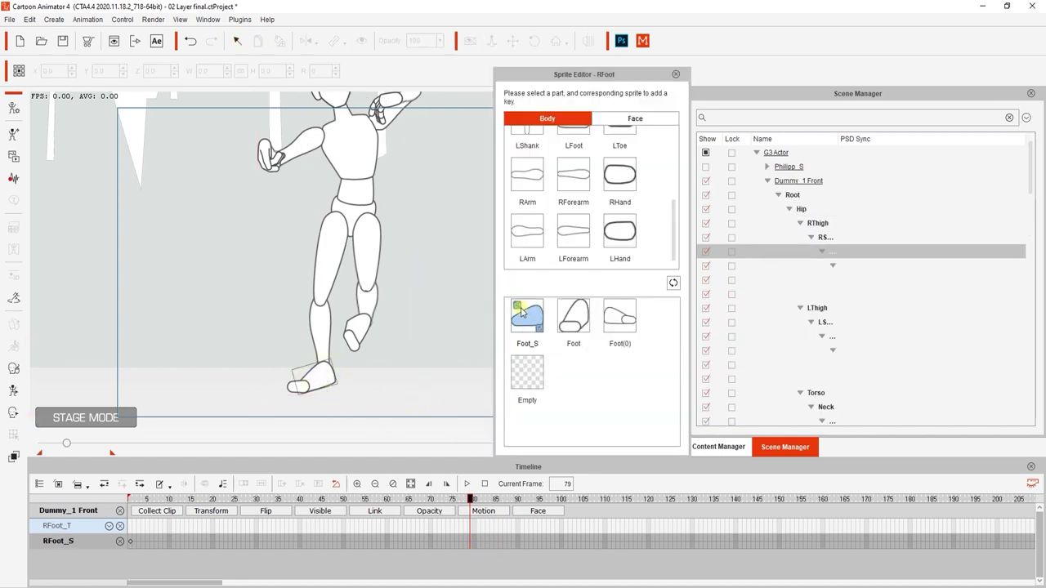
pyautogui.doubleClick(841, 139)
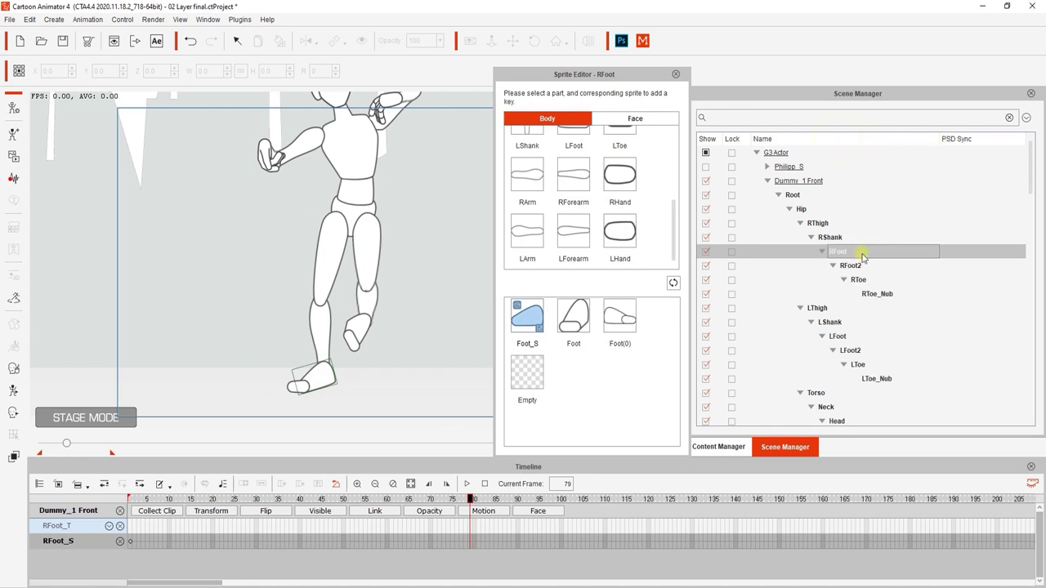
pyautogui.press('Down')
pyautogui.press('Down')
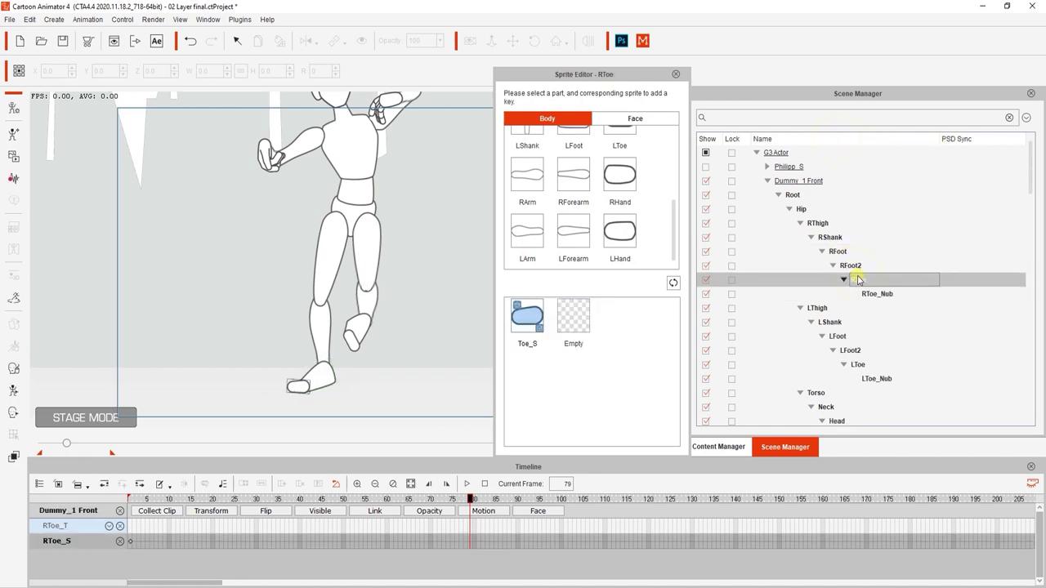
pyautogui.press('Up')
pyautogui.press('Up')
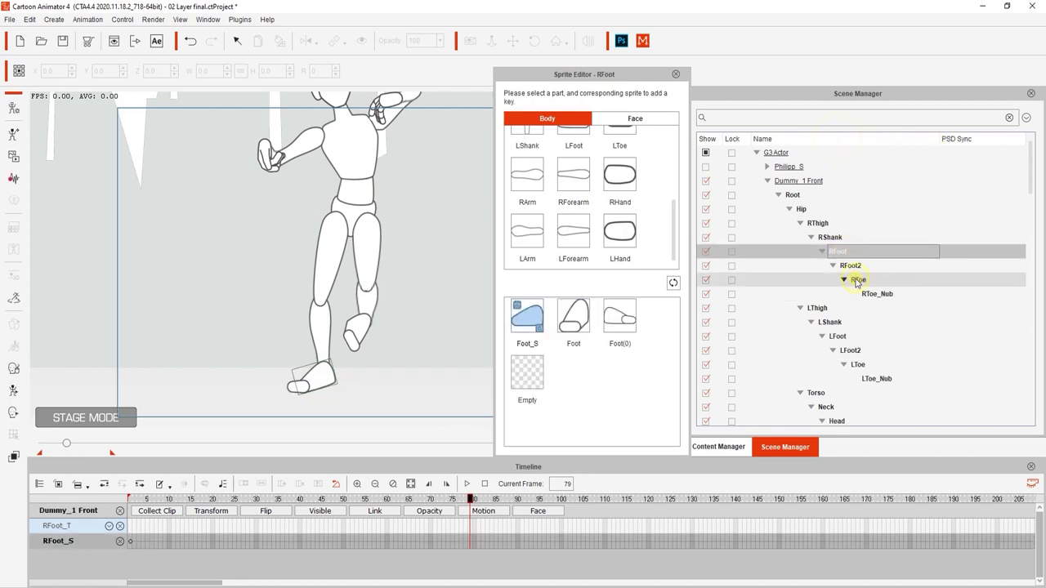
pyautogui.click(840, 250)
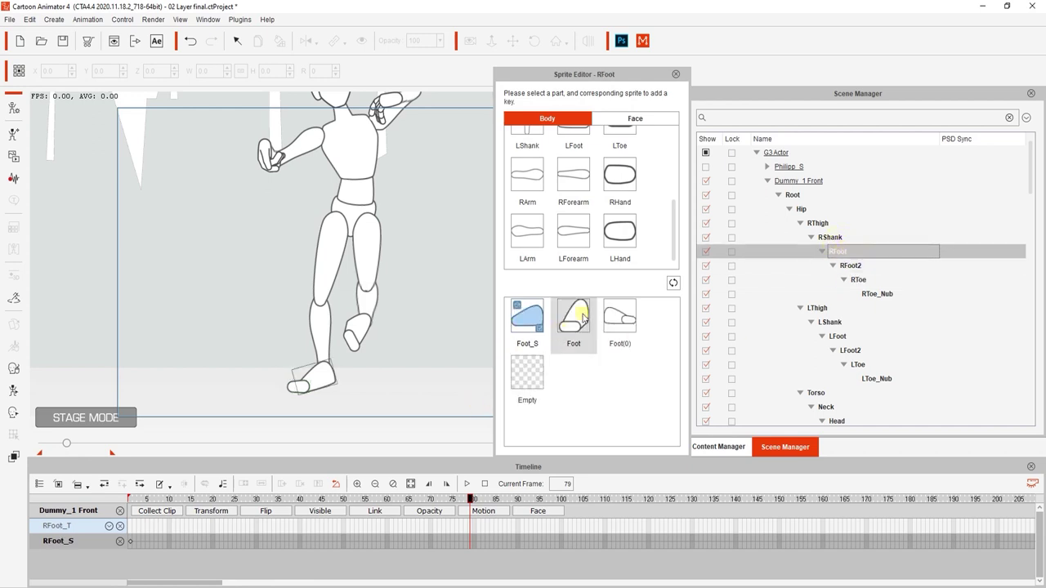
pyautogui.click(580, 319)
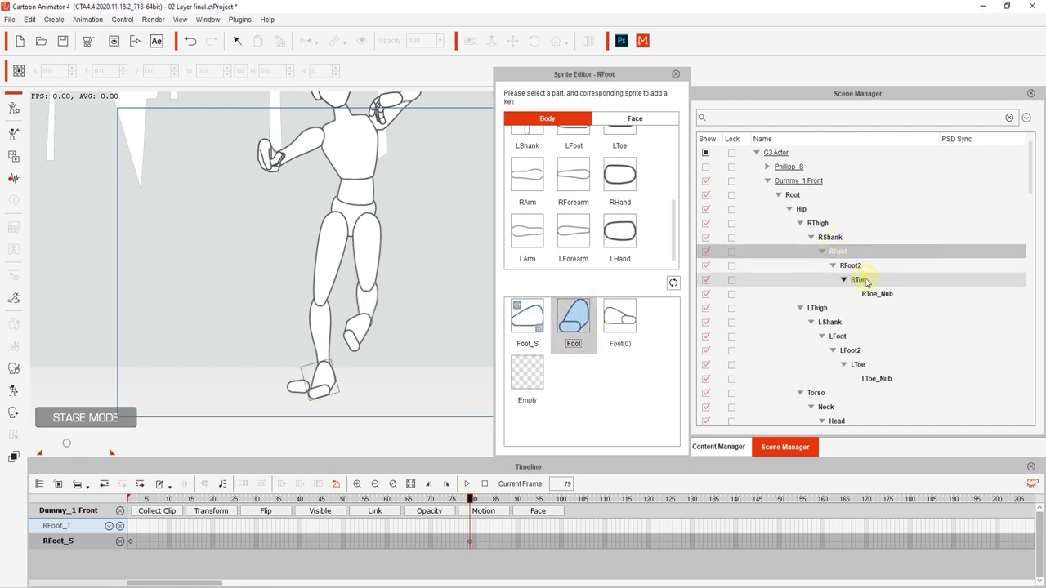
# Set the RToe bone to the Empty sprite at frame 80 and review up to frame 100
pyautogui.click(866, 282)
pyautogui.click(573, 325)
pyautogui.click(478, 499)
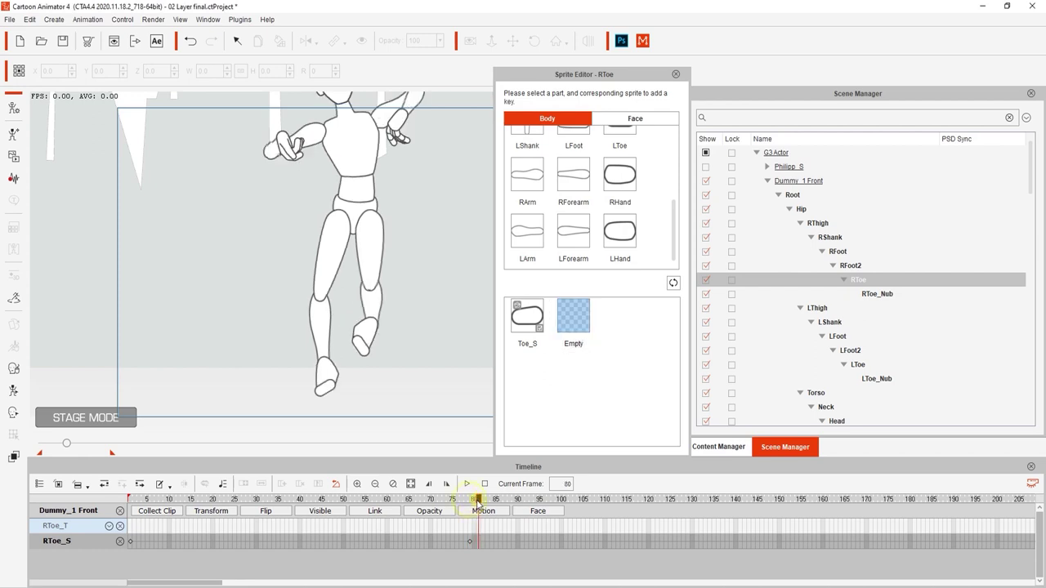
pyautogui.moveTo(478, 499); pyautogui.dragTo(892, 554)
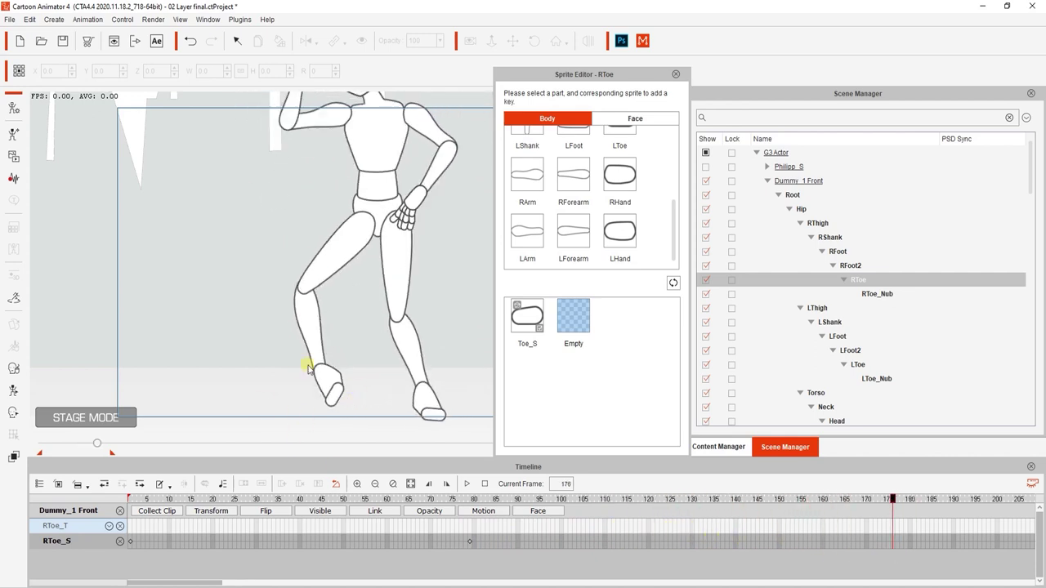
# Key the RFoot bone back to the Foot_S sprite at frame 165
pyautogui.moveTo(893, 504); pyautogui.dragTo(846, 506)
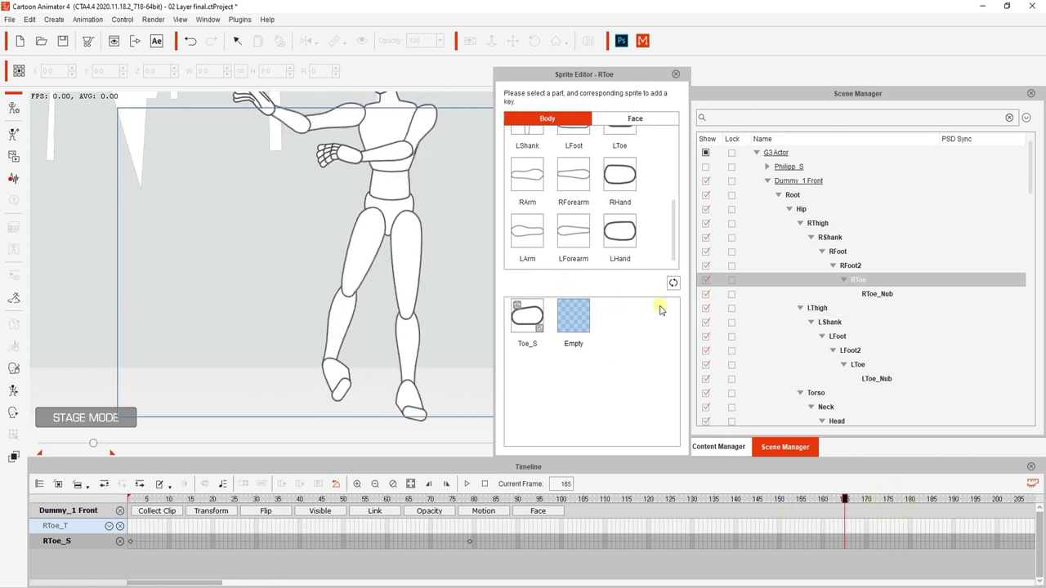
pyautogui.click(835, 251)
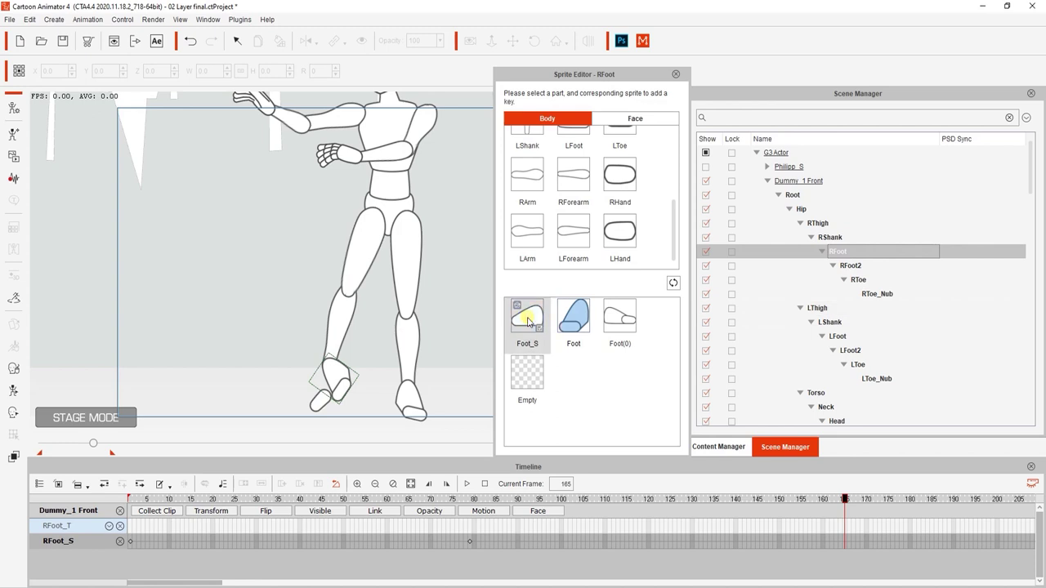
pyautogui.click(528, 322)
pyautogui.moveTo(845, 500); pyautogui.dragTo(1006, 504)
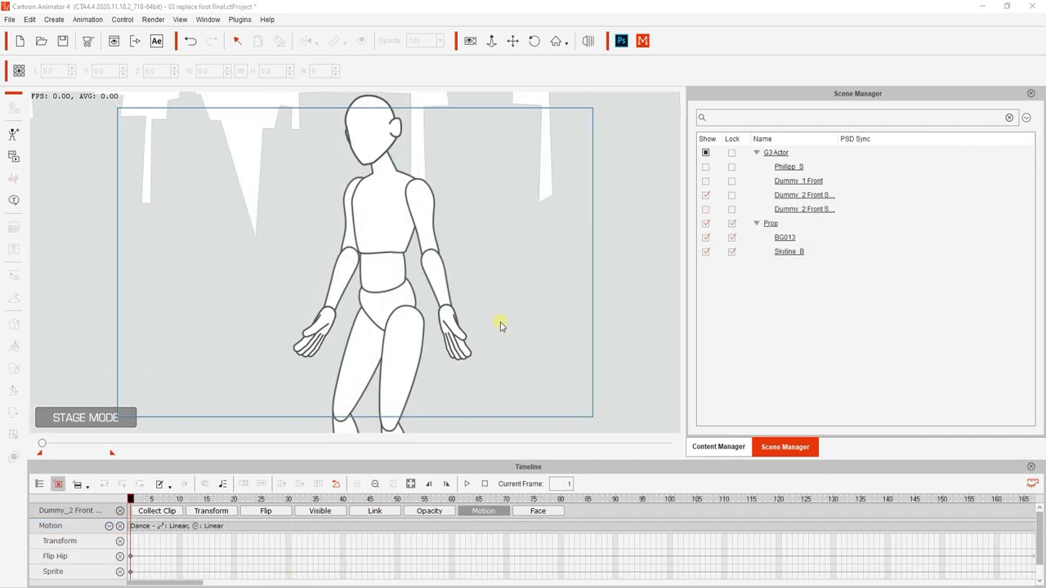
# Select Dummy_2 Front and bring up the 2D Motion Key Editor and Hand Pose Editor
pyautogui.click(400, 343)
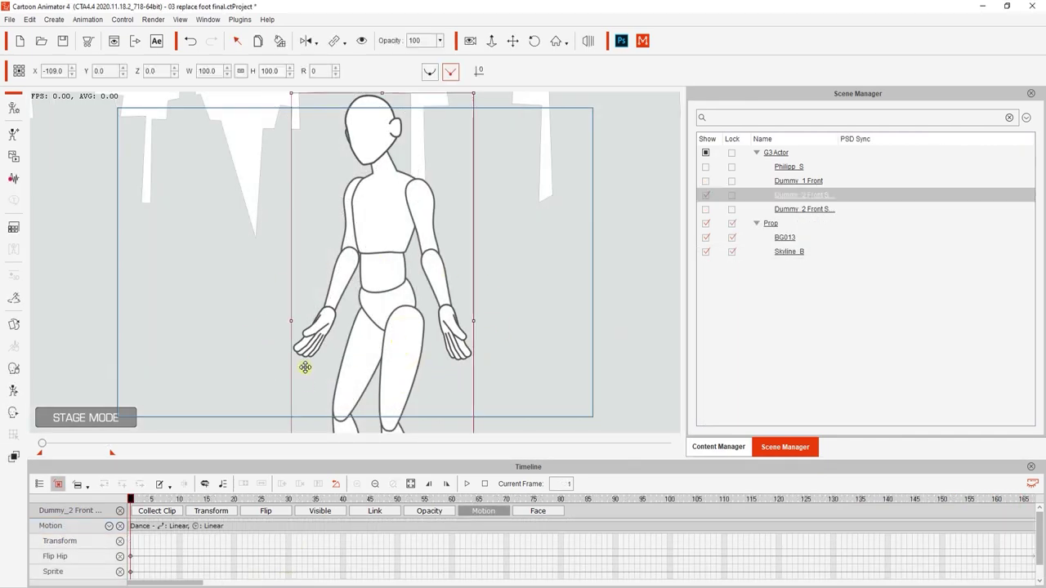
pyautogui.click(14, 393)
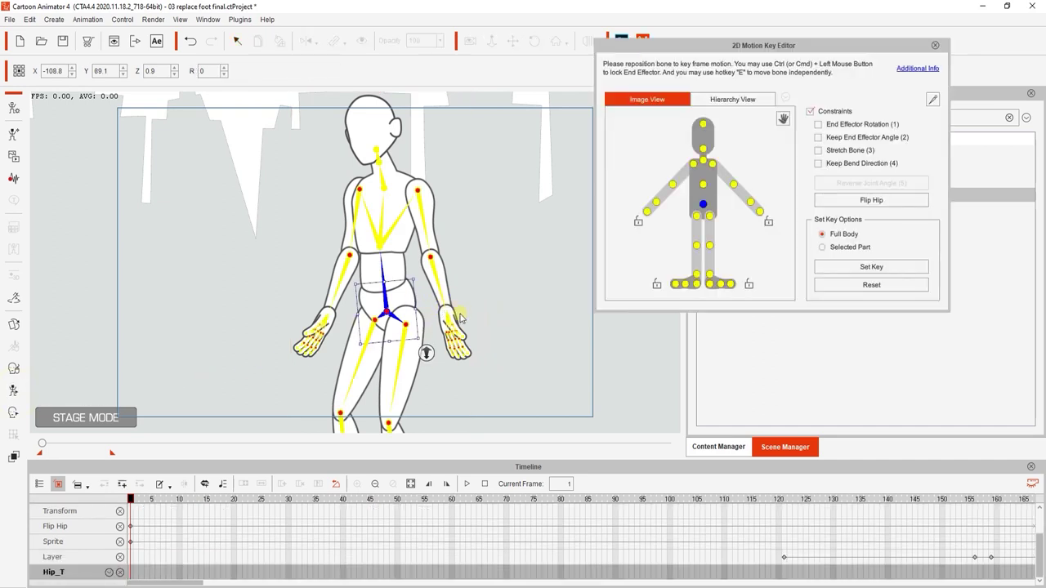
pyautogui.click(783, 120)
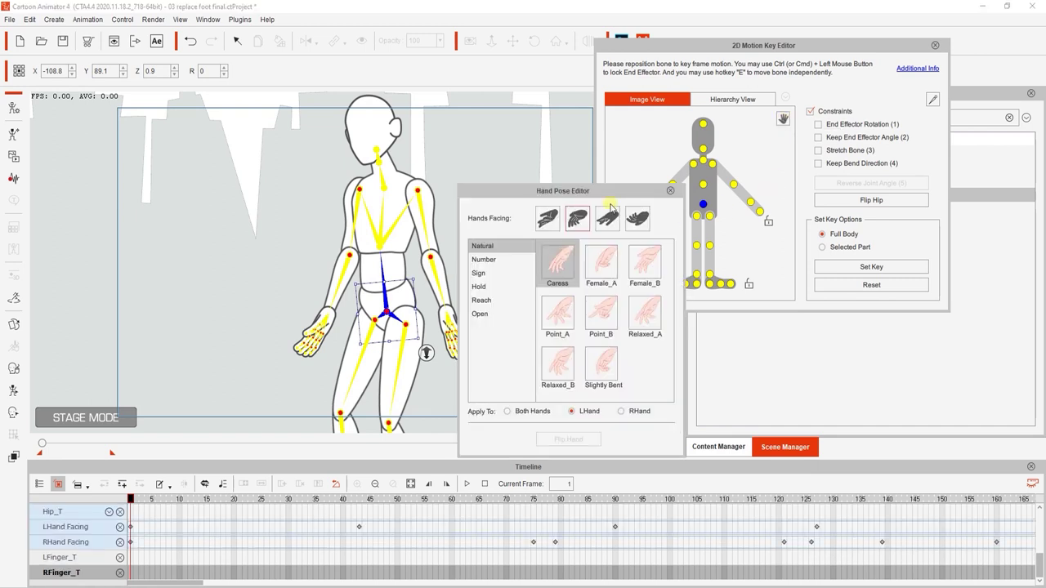
pyautogui.moveTo(596, 195); pyautogui.dragTo(609, 166)
pyautogui.scroll(1, 190, 547)
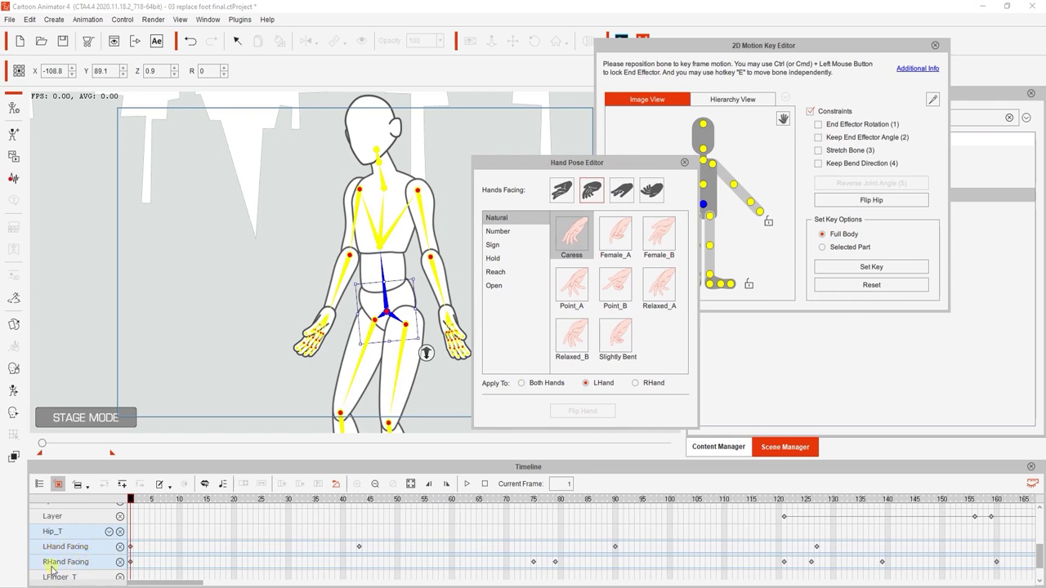
# Delete the LHand Facing key at frame 90
pyautogui.moveTo(367, 503); pyautogui.dragTo(614, 517)
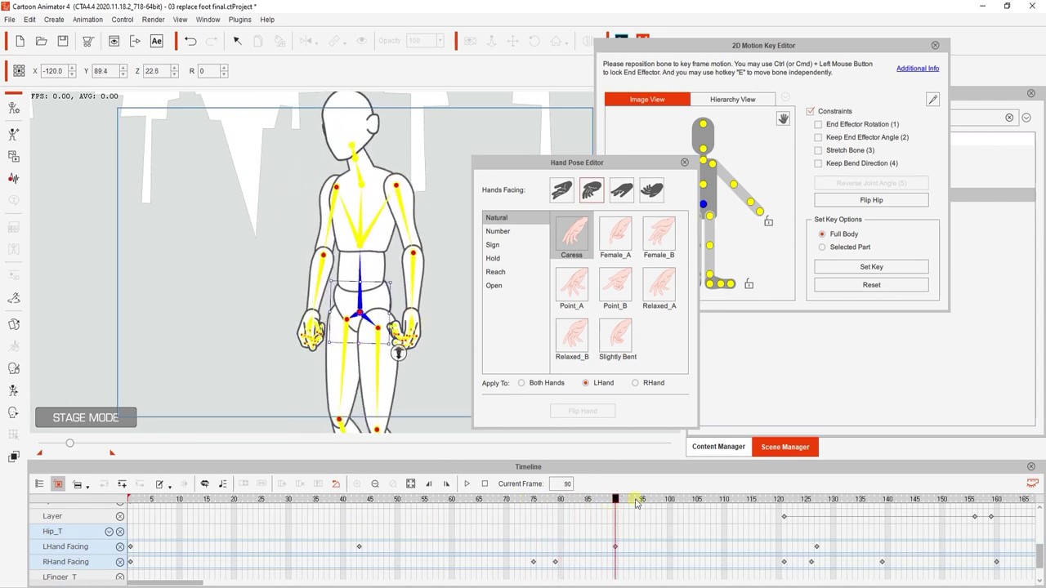
pyautogui.press('space')
pyautogui.click(651, 237)
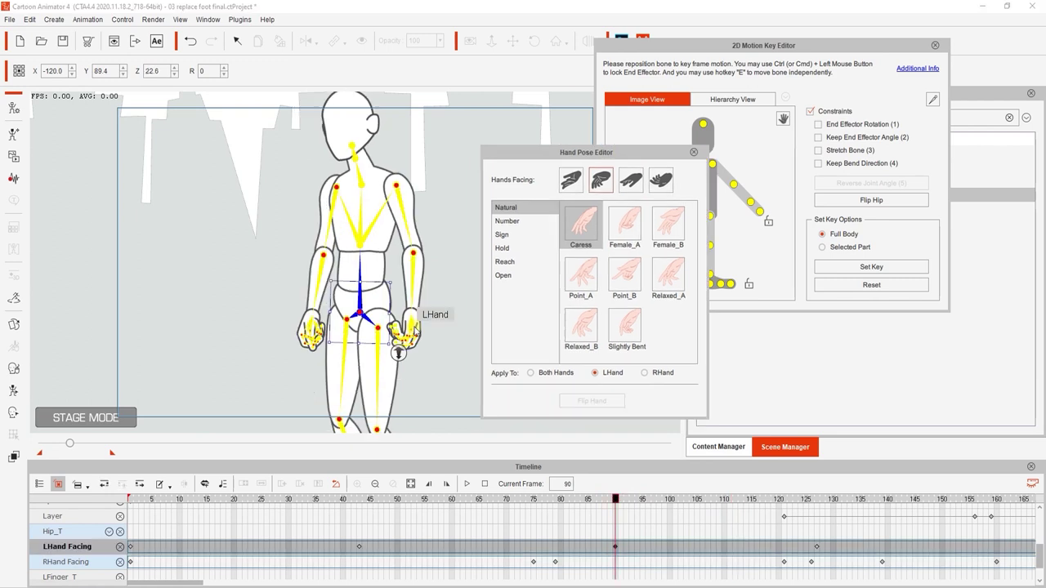
pyautogui.click(750, 206)
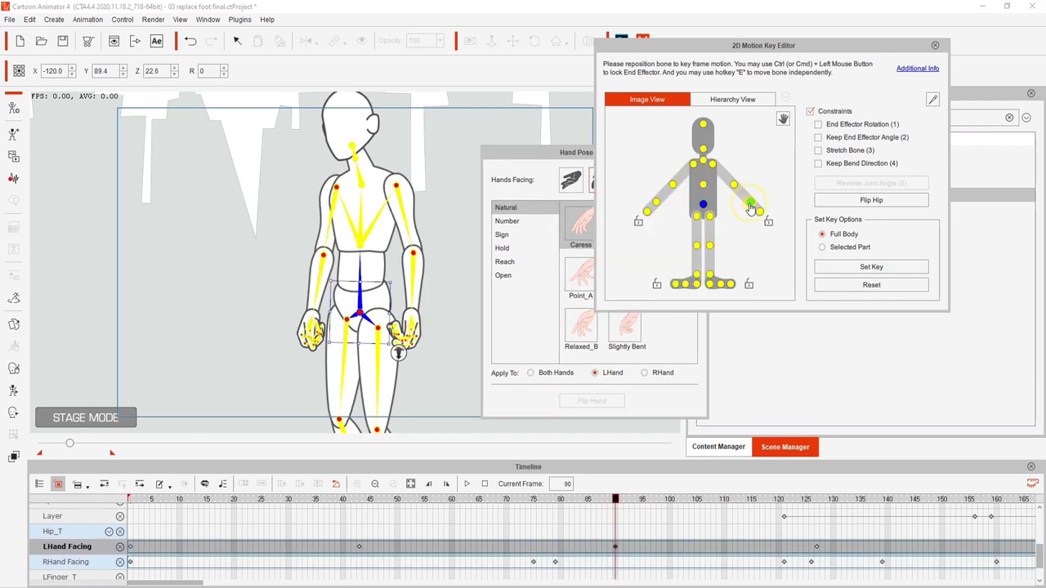
pyautogui.click(310, 327)
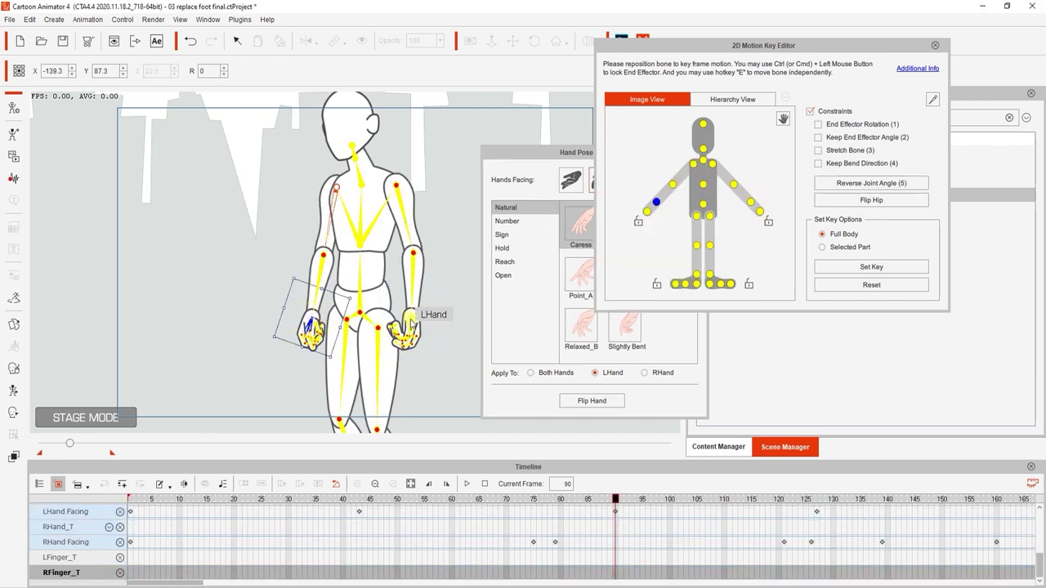
pyautogui.click(411, 323)
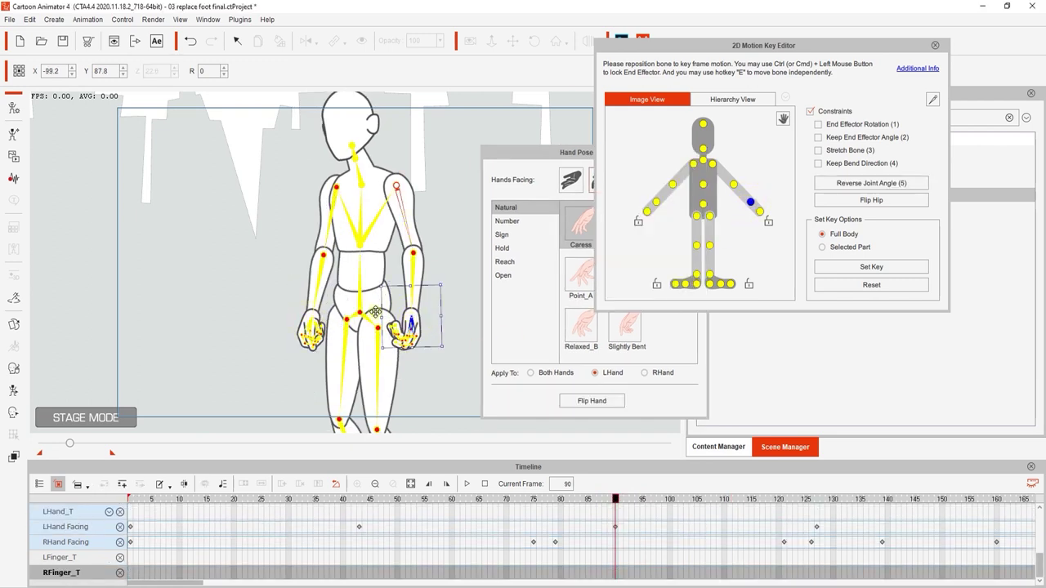
pyautogui.click(556, 170)
pyautogui.click(615, 527)
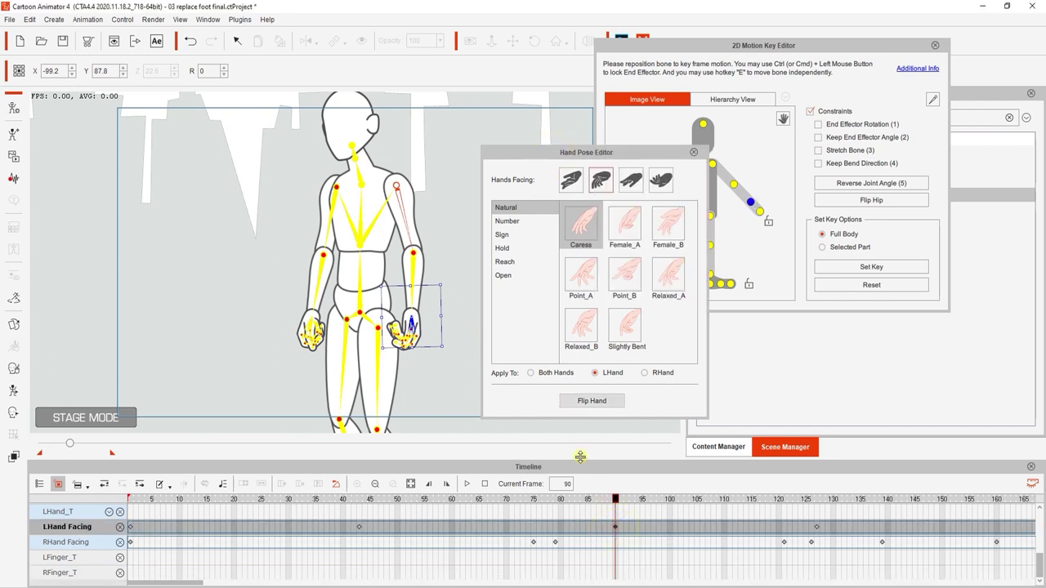
pyautogui.press('Delete')
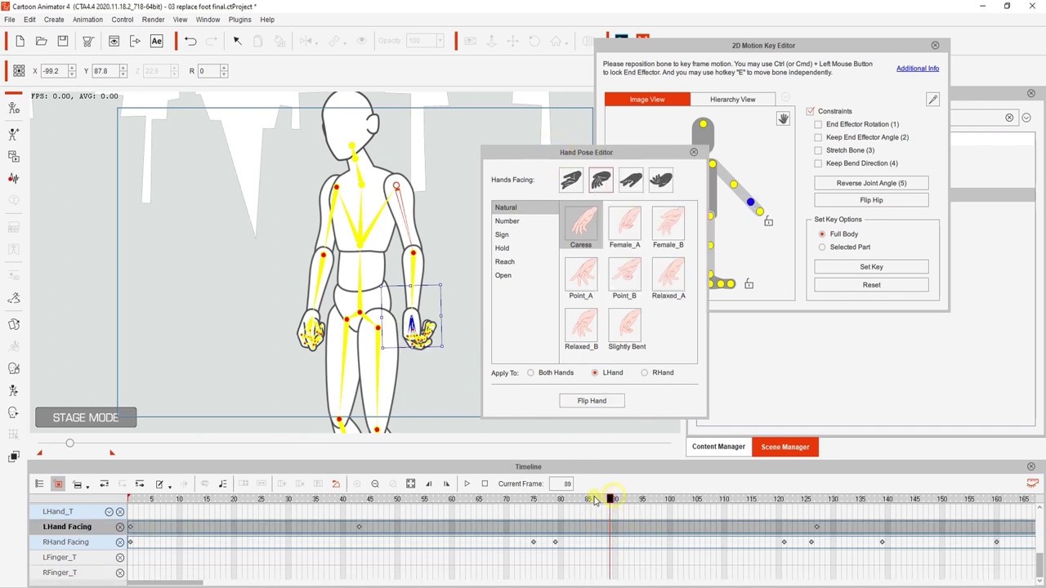
# Flip the raised right hand with a new key at frame 206, then browse the Number, Sign and Hold hand poses
pyautogui.moveTo(595, 500); pyautogui.dragTo(880, 519)
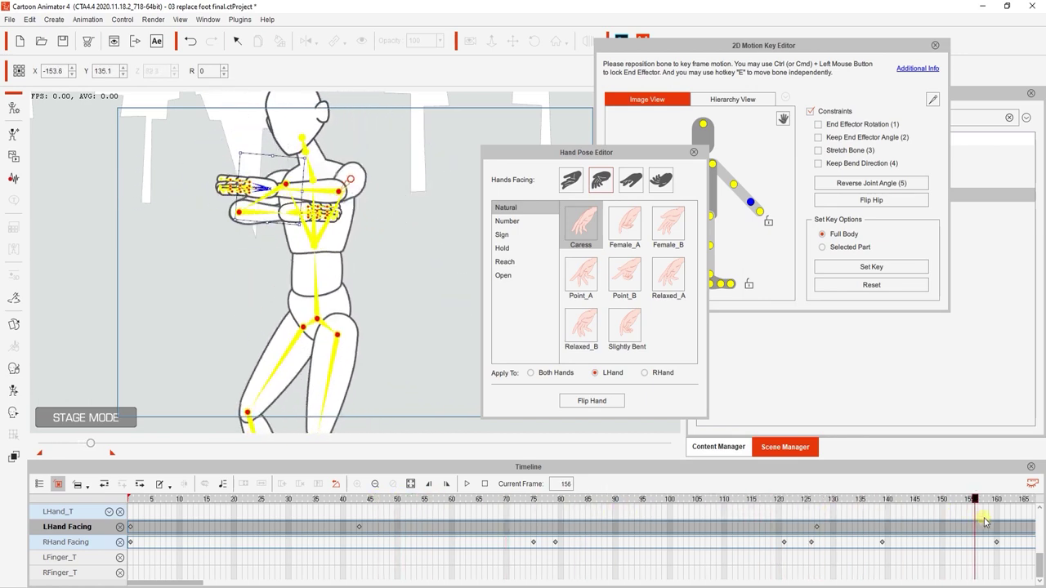
pyautogui.moveTo(197, 582); pyautogui.dragTo(254, 582)
pyautogui.click(385, 499)
pyautogui.moveTo(393, 500); pyautogui.dragTo(625, 498)
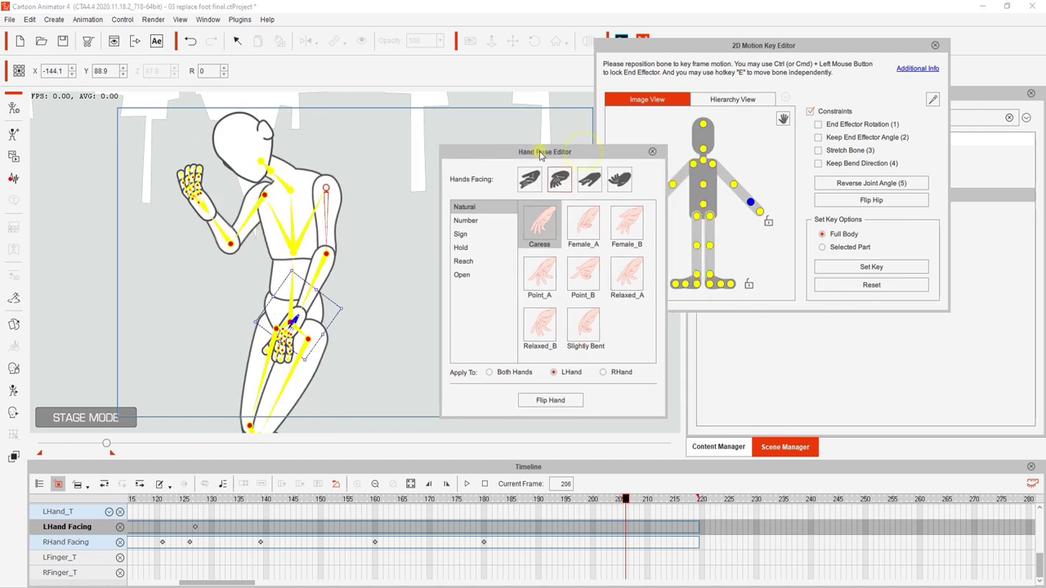
pyautogui.click(657, 204)
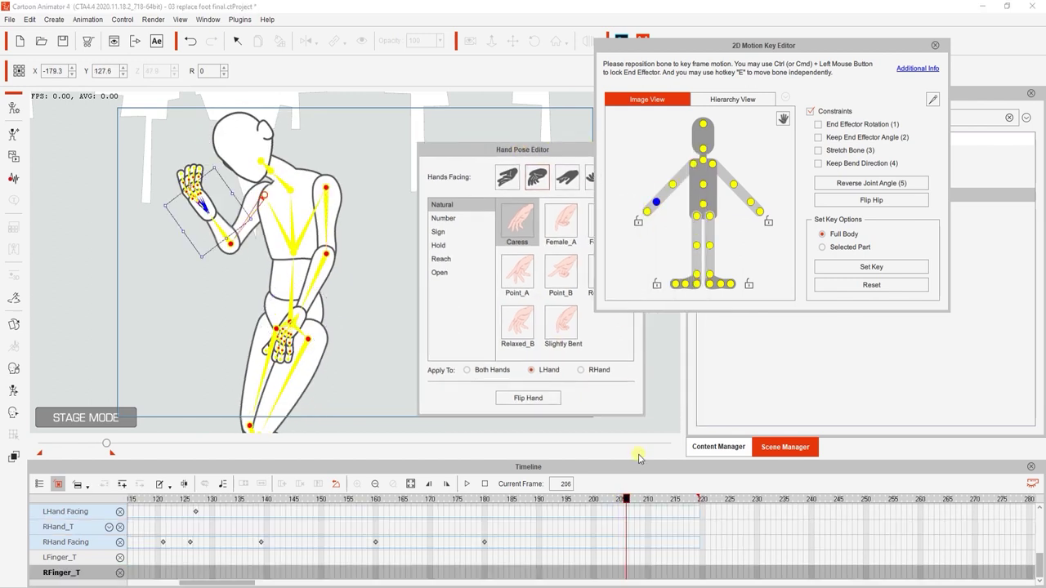
pyautogui.click(533, 404)
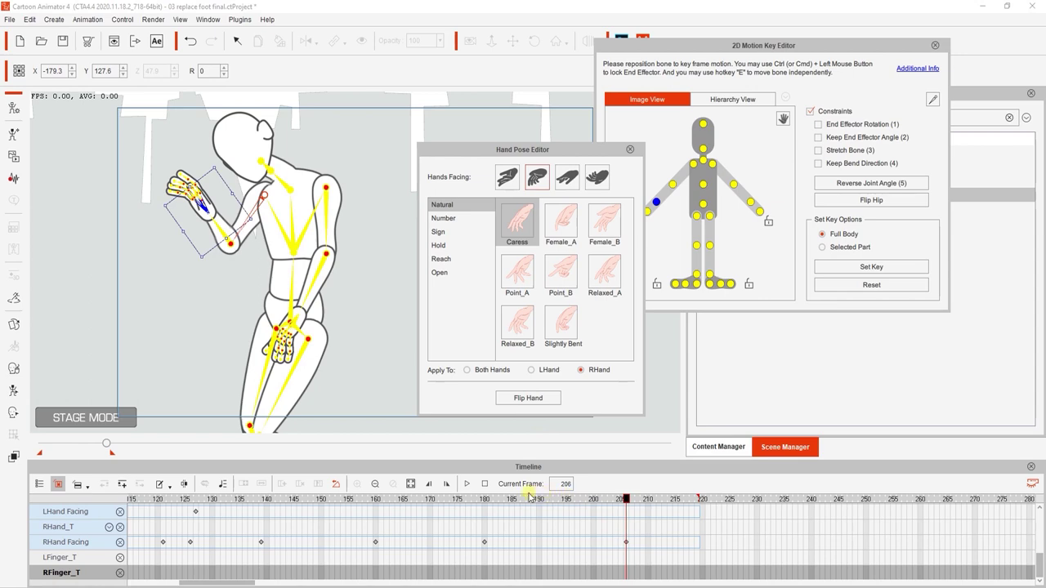
pyautogui.moveTo(530, 498)
pyautogui.mouseDown()
pyautogui.moveTo(482, 498)
pyautogui.moveTo(668, 500)
pyautogui.moveTo(512, 500)
pyautogui.mouseUp()
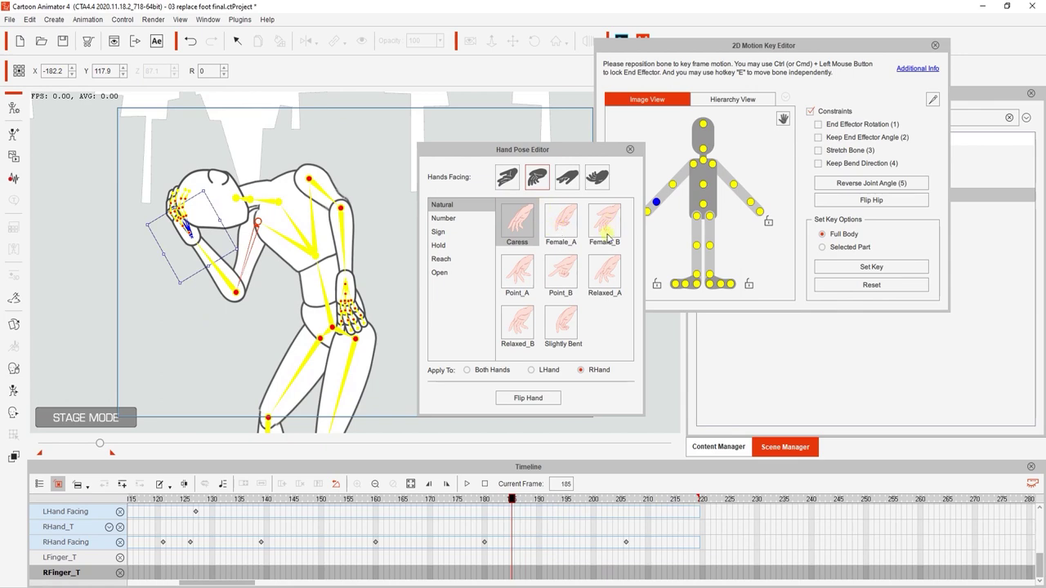
pyautogui.click(449, 220)
pyautogui.click(449, 233)
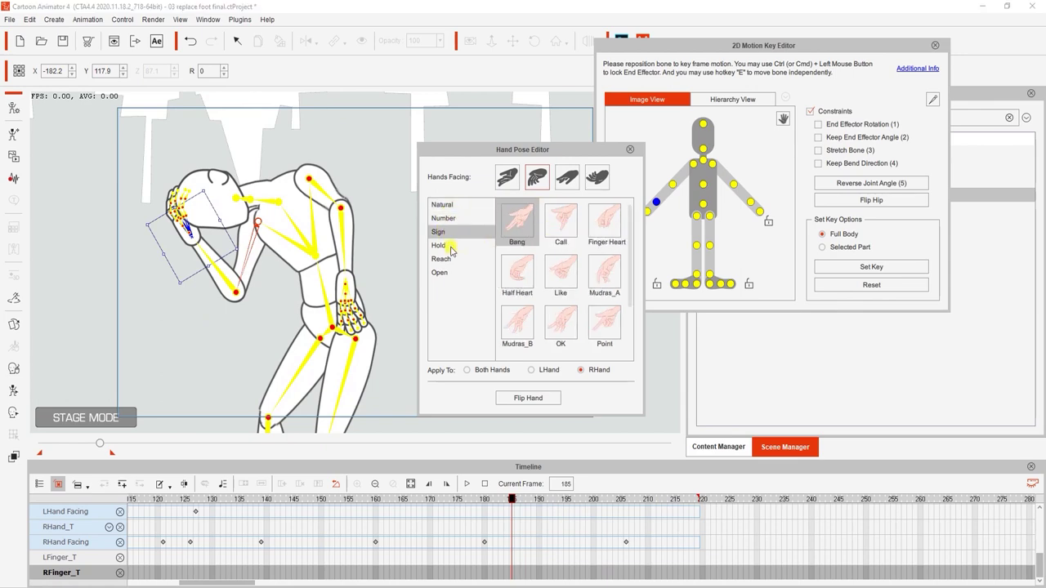
pyautogui.click(449, 246)
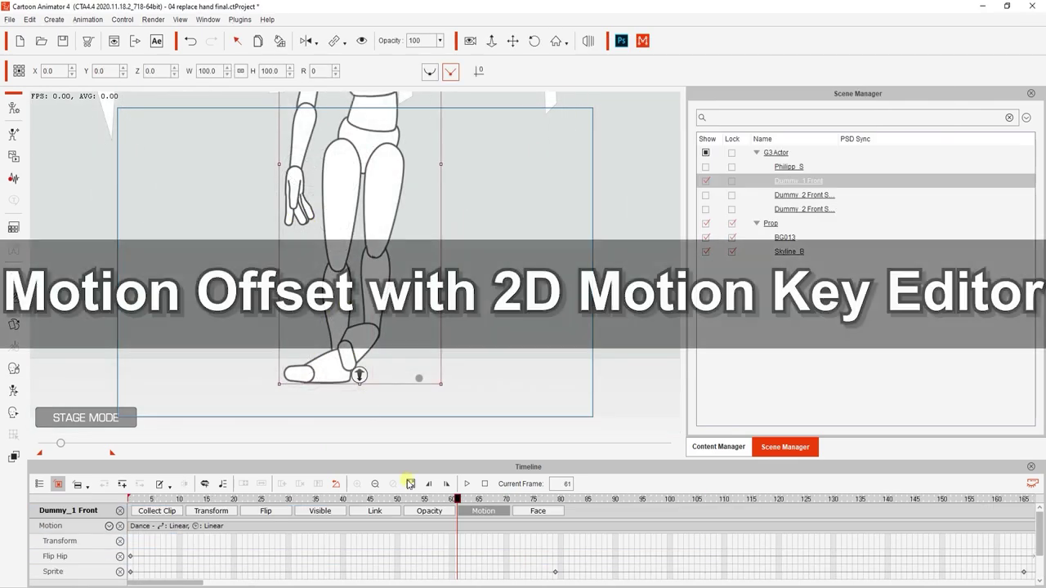
# Select Dummy_1's LFoot bone in the 2D Motion Key Editor and key its pose at frame 46
pyautogui.moveTo(457, 500); pyautogui.dragTo(370, 500)
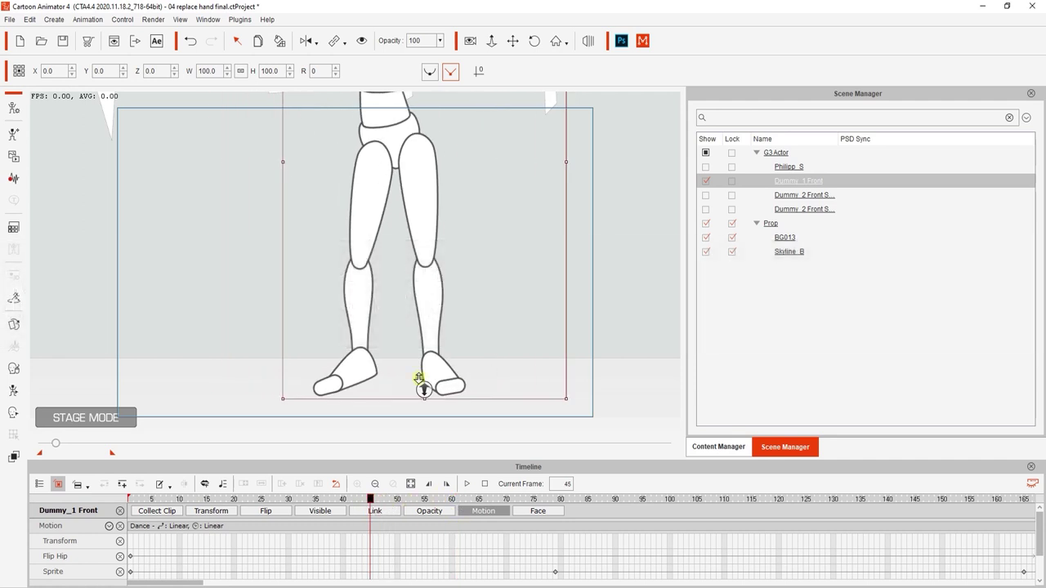
pyautogui.click(14, 392)
pyautogui.moveTo(694, 157); pyautogui.dragTo(710, 120)
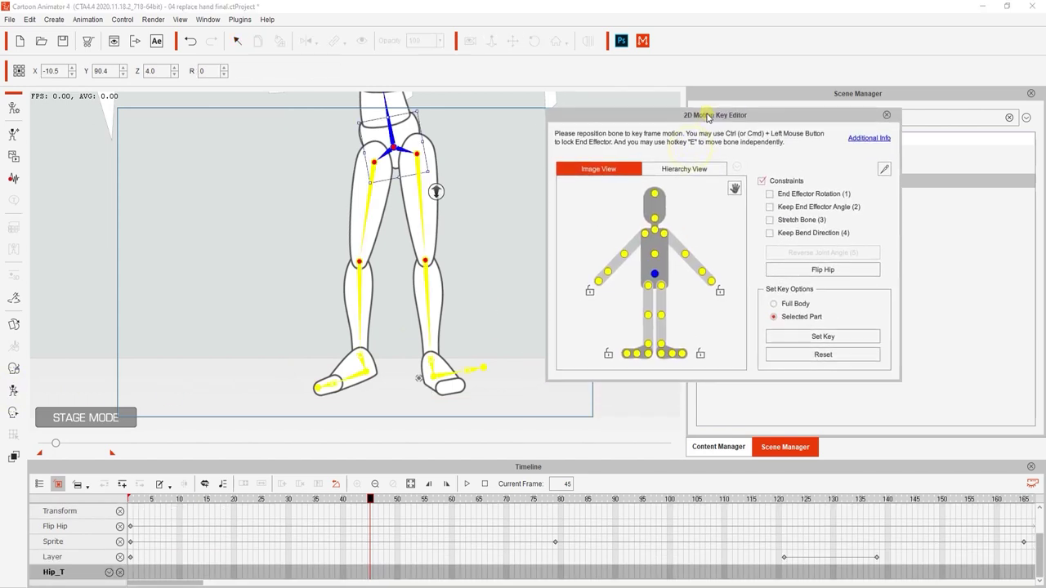
pyautogui.click(433, 370)
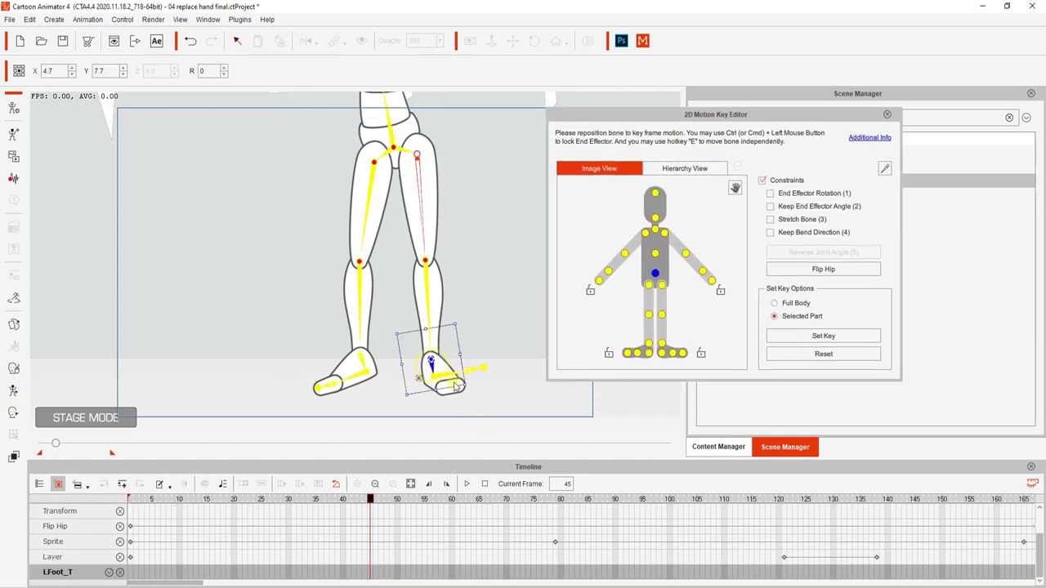
pyautogui.moveTo(381, 500)
pyautogui.mouseDown()
pyautogui.moveTo(343, 500)
pyautogui.moveTo(429, 500)
pyautogui.moveTo(376, 504)
pyautogui.mouseUp()
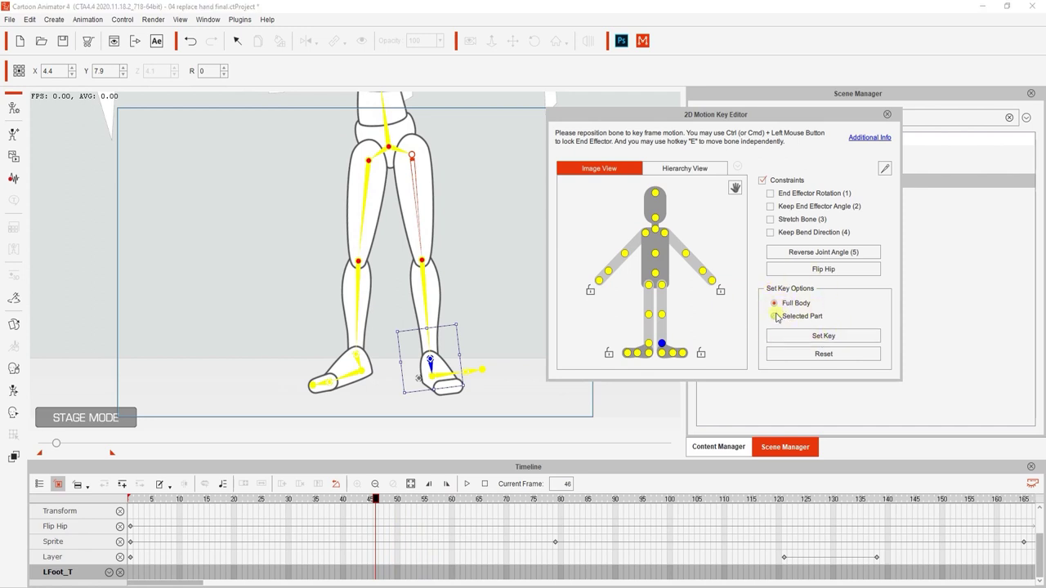
pyautogui.click(803, 344)
pyautogui.moveTo(375, 499); pyautogui.dragTo(620, 517)
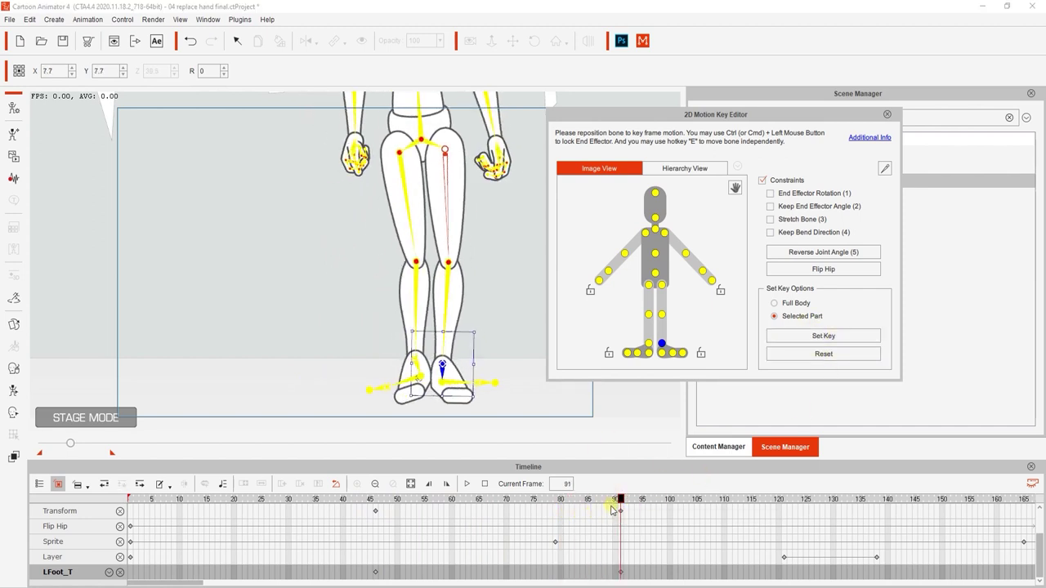
pyautogui.click(621, 499)
# Rotate Dummy_1's left foot to key a corrected angle at frame 54, reviewing to frame 82
pyautogui.moveTo(621, 500); pyautogui.dragTo(421, 506)
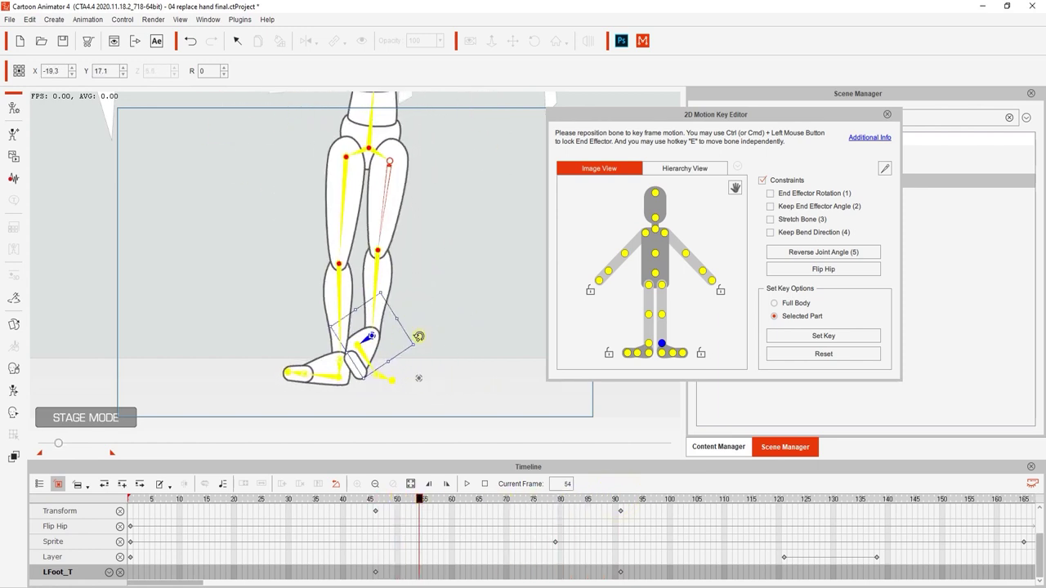
pyautogui.moveTo(419, 338); pyautogui.dragTo(396, 298)
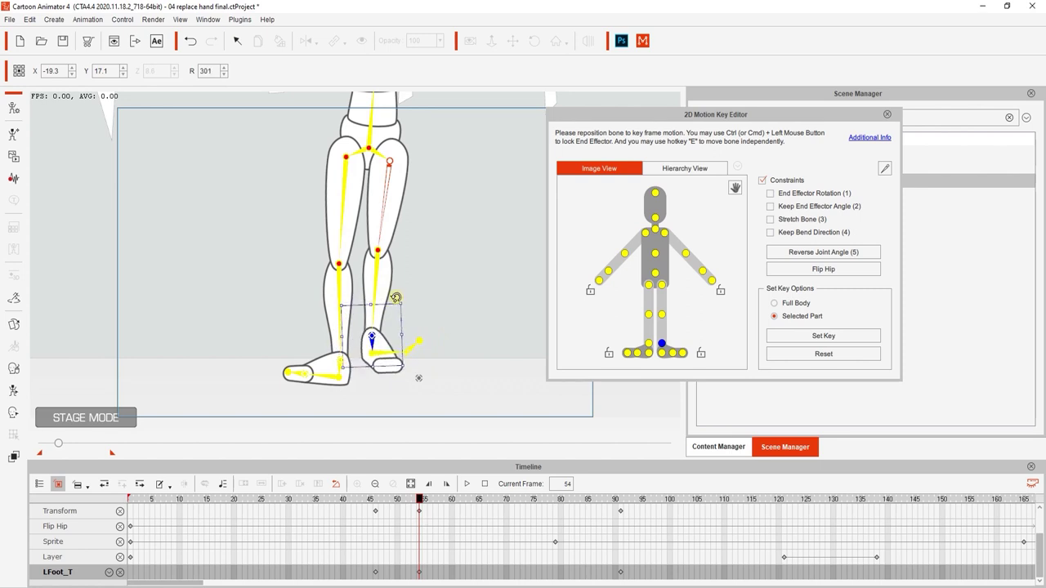
pyautogui.moveTo(419, 500); pyautogui.dragTo(562, 505)
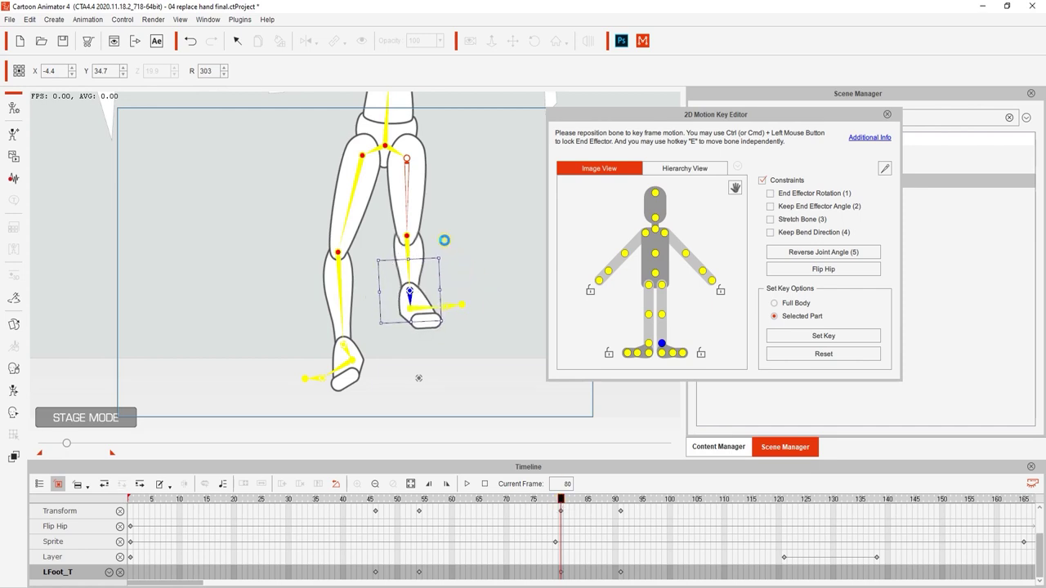
pyautogui.moveTo(560, 502); pyautogui.dragTo(726, 542)
# Key the left foot at frames 110 and 132, then rotate it to a new angle at frame 125
pyautogui.click(824, 337)
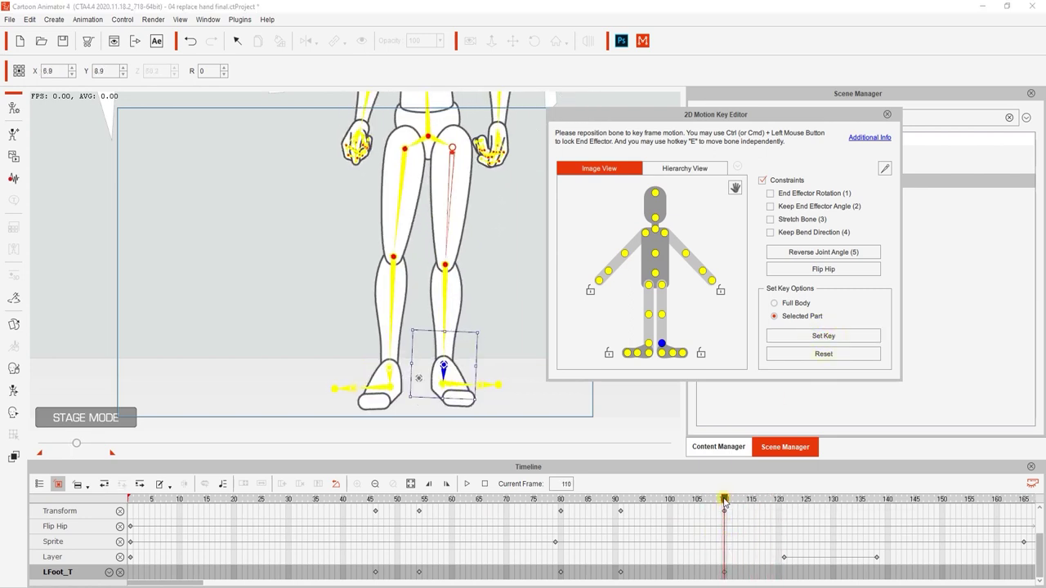
pyautogui.moveTo(724, 502); pyautogui.dragTo(758, 501)
pyautogui.click(799, 340)
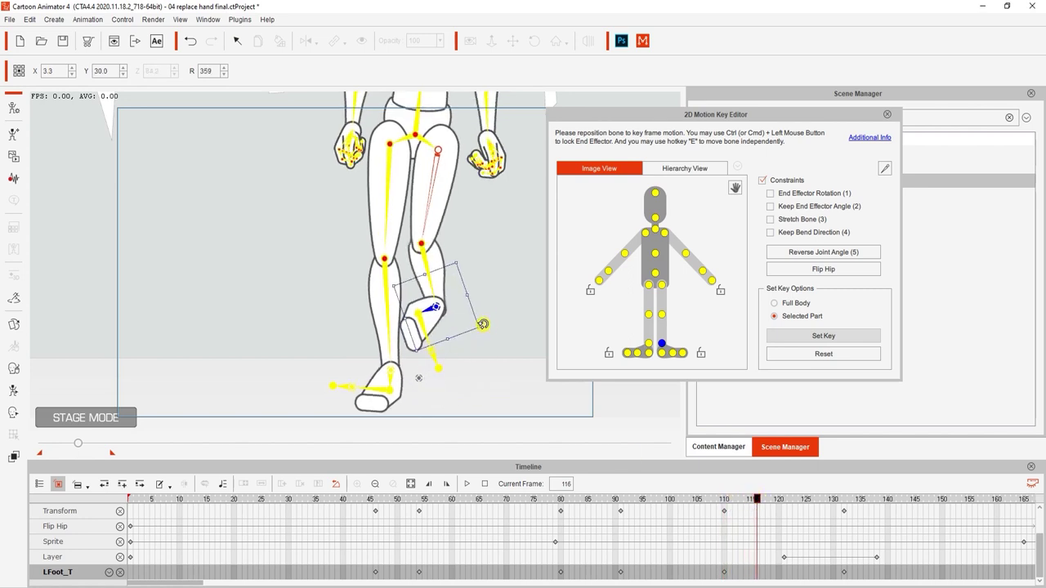
pyautogui.moveTo(758, 501); pyautogui.dragTo(806, 502)
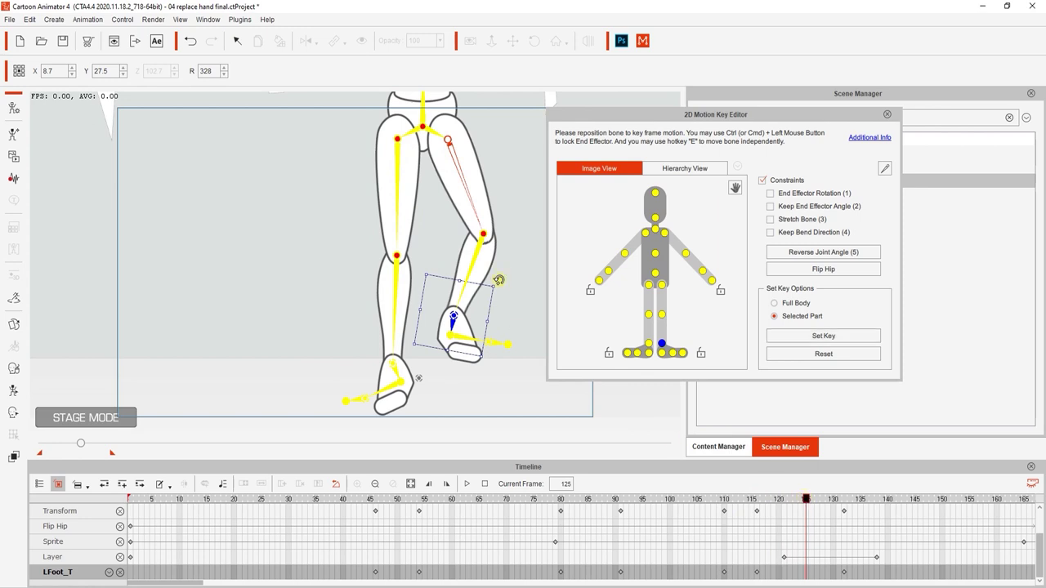
pyautogui.moveTo(499, 281); pyautogui.dragTo(495, 259)
pyautogui.moveTo(810, 506)
pyautogui.mouseDown()
pyautogui.moveTo(738, 502)
pyautogui.moveTo(856, 512)
pyautogui.moveTo(805, 513)
pyautogui.mouseUp()
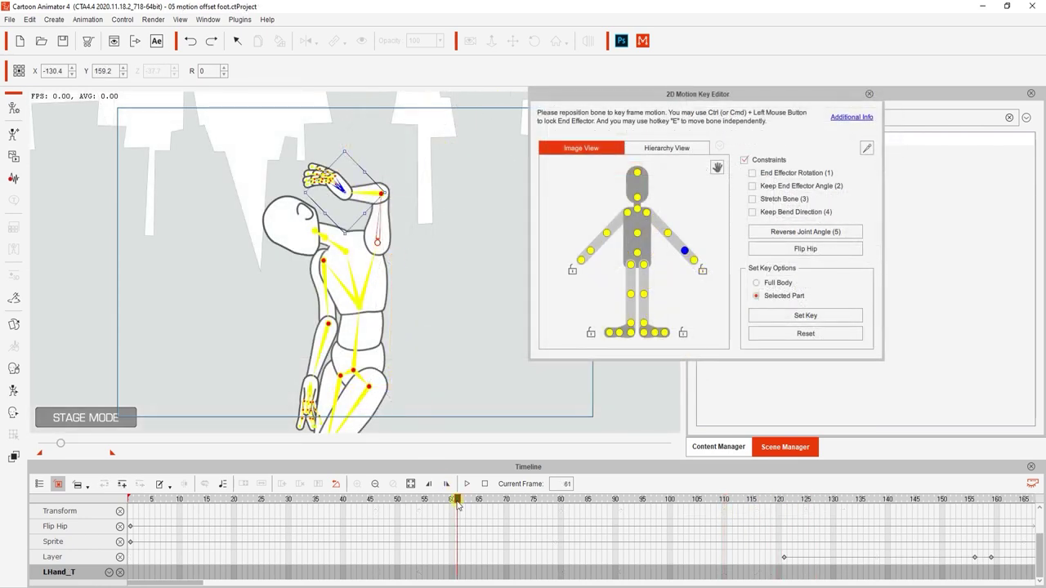
# Key the left hand pose at frames 74 and 53
pyautogui.moveTo(457, 504)
pyautogui.mouseDown()
pyautogui.moveTo(528, 502)
pyautogui.moveTo(416, 505)
pyautogui.moveTo(445, 504)
pyautogui.mouseUp()
pyautogui.click(793, 321)
pyautogui.click(805, 317)
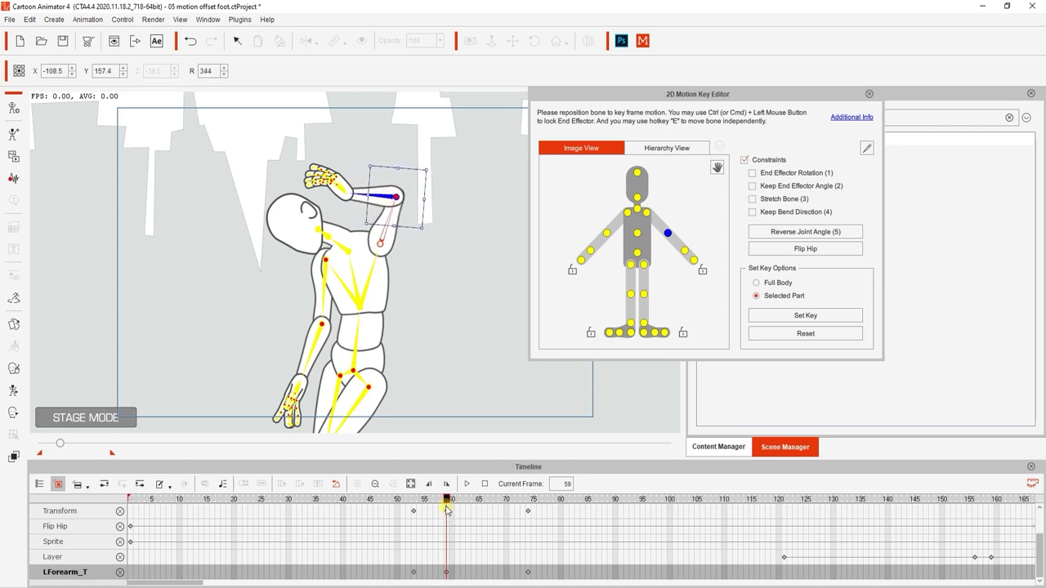
# Reposition the left forearm with a new key at frame 66
pyautogui.moveTo(447, 510); pyautogui.dragTo(484, 508)
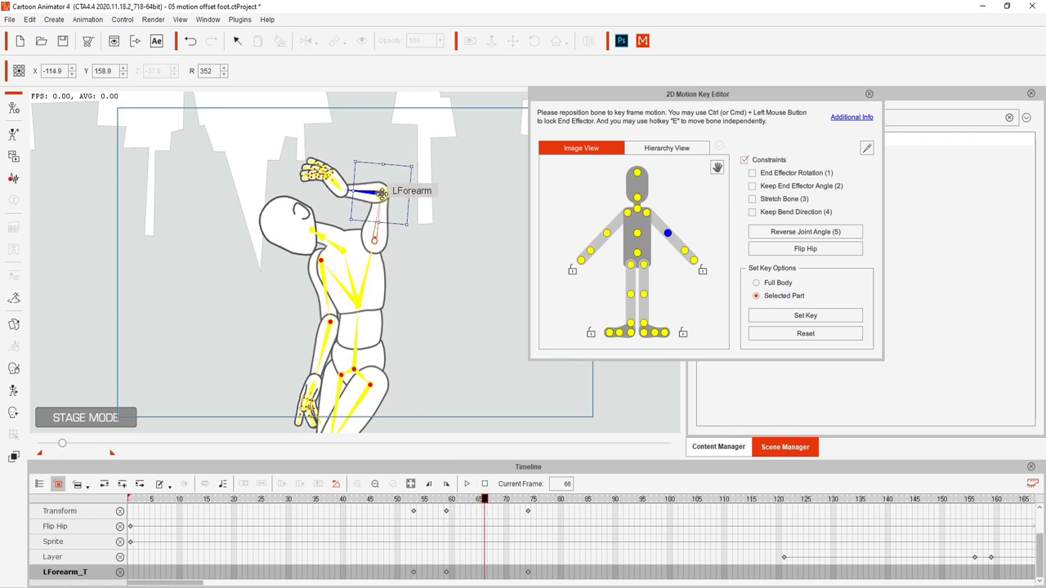
pyautogui.moveTo(381, 192); pyautogui.dragTo(384, 192)
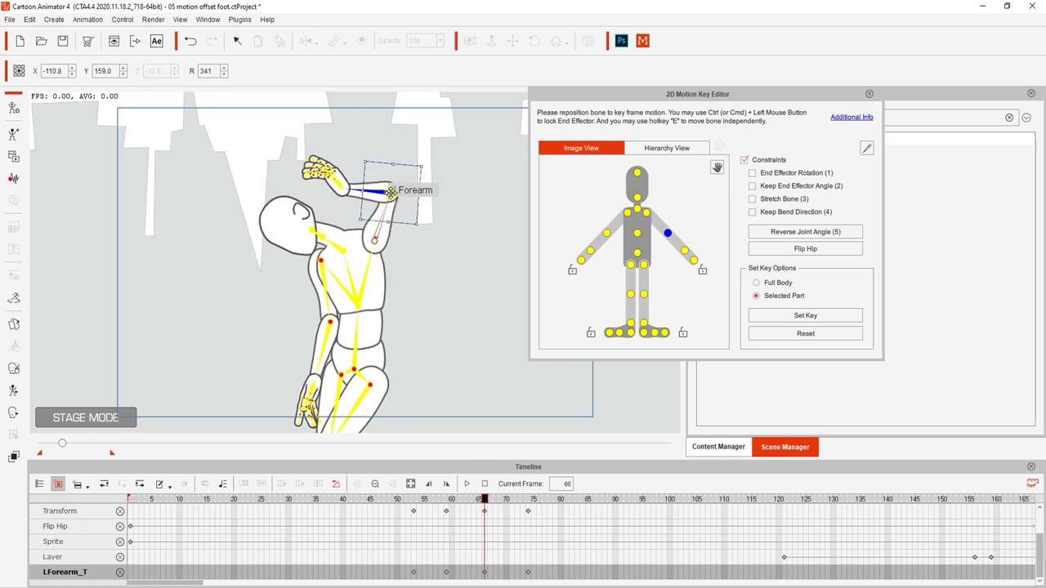
pyautogui.moveTo(478, 501); pyautogui.dragTo(663, 523)
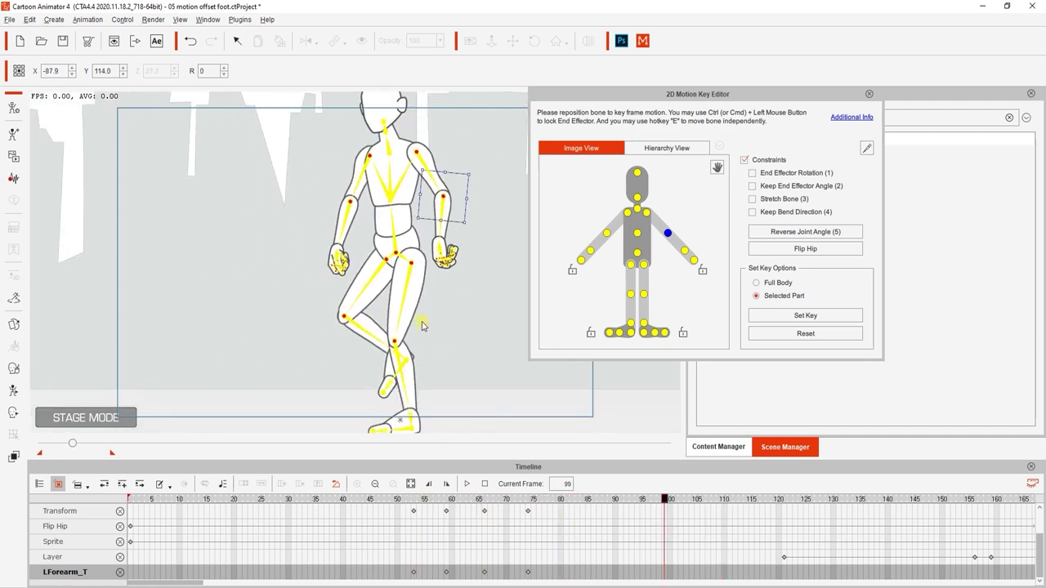
pyautogui.click(304, 360)
pyautogui.moveTo(518, 500); pyautogui.dragTo(550, 502)
# Key the right foot with a reset at 139 and at 126, then bend the right shank at frame 131
pyautogui.click(751, 333)
pyautogui.click(758, 315)
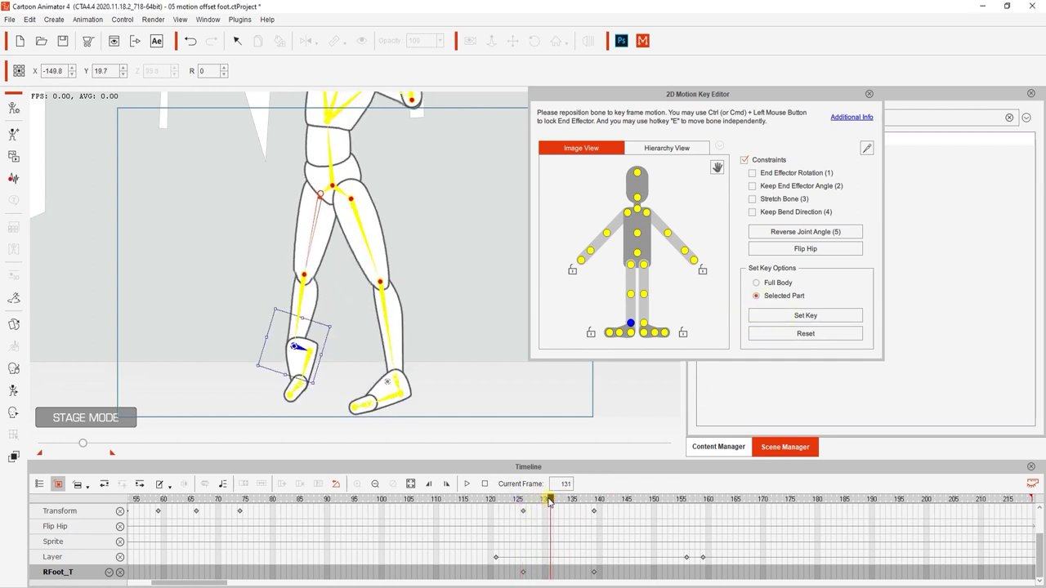
pyautogui.click(301, 288)
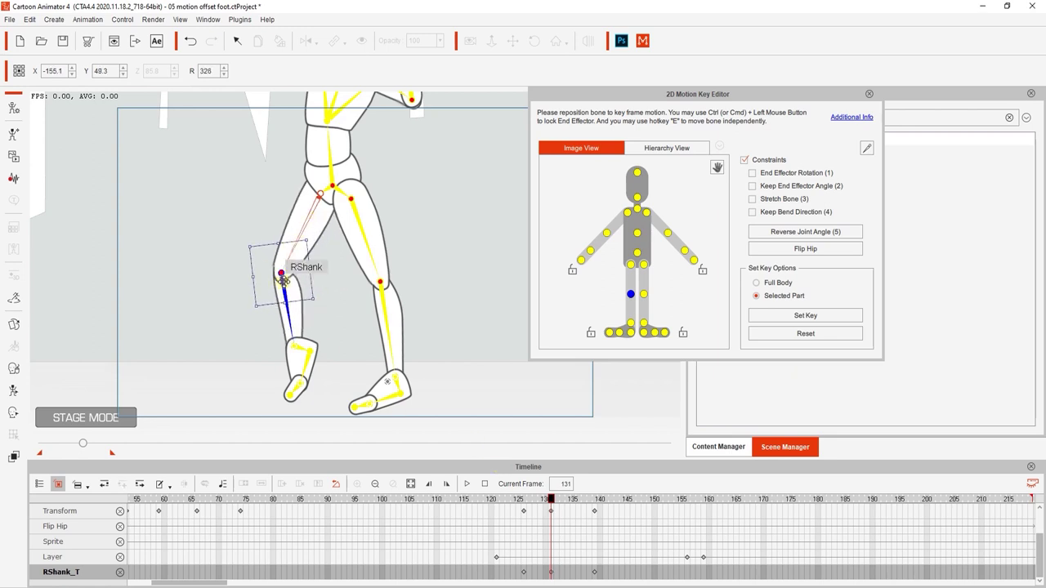
pyautogui.moveTo(552, 500)
pyautogui.mouseDown()
pyautogui.moveTo(524, 501)
pyautogui.moveTo(595, 504)
pyautogui.moveTo(551, 501)
pyautogui.mouseUp()
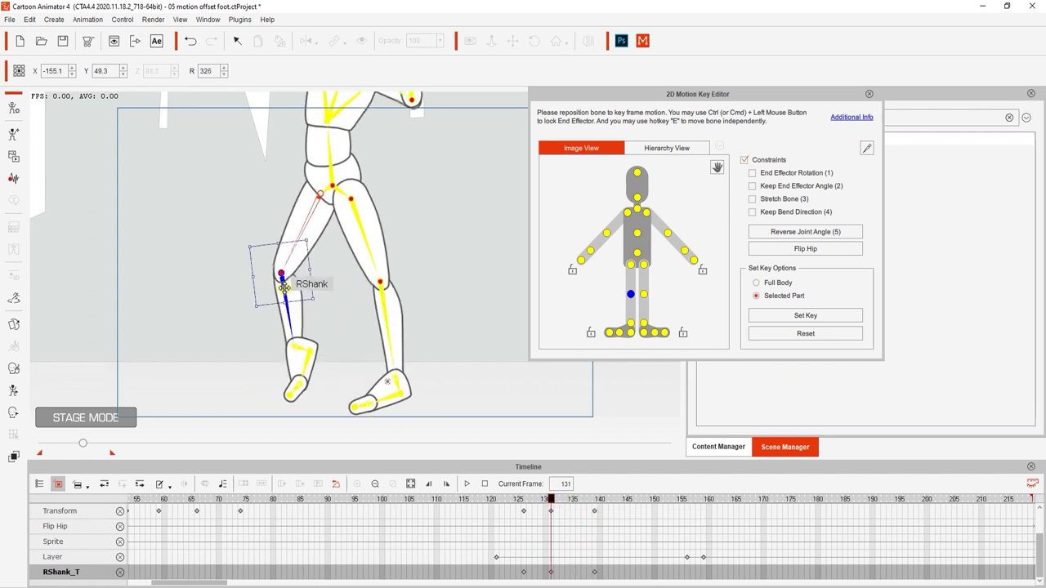
pyautogui.moveTo(288, 284); pyautogui.dragTo(273, 288)
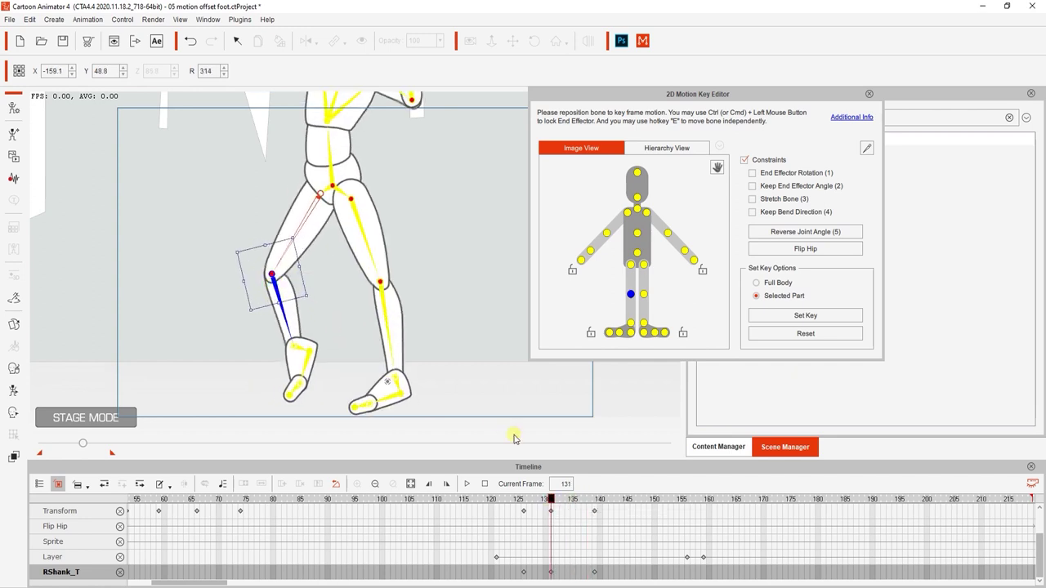
pyautogui.moveTo(548, 500); pyautogui.dragTo(748, 535)
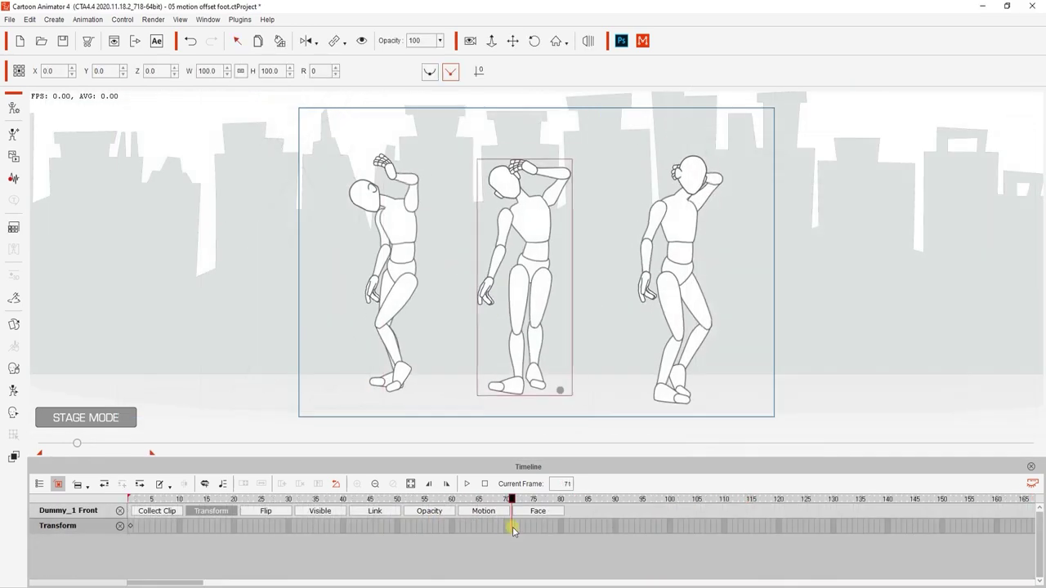
pyautogui.moveTo(511, 535); pyautogui.dragTo(131, 539)
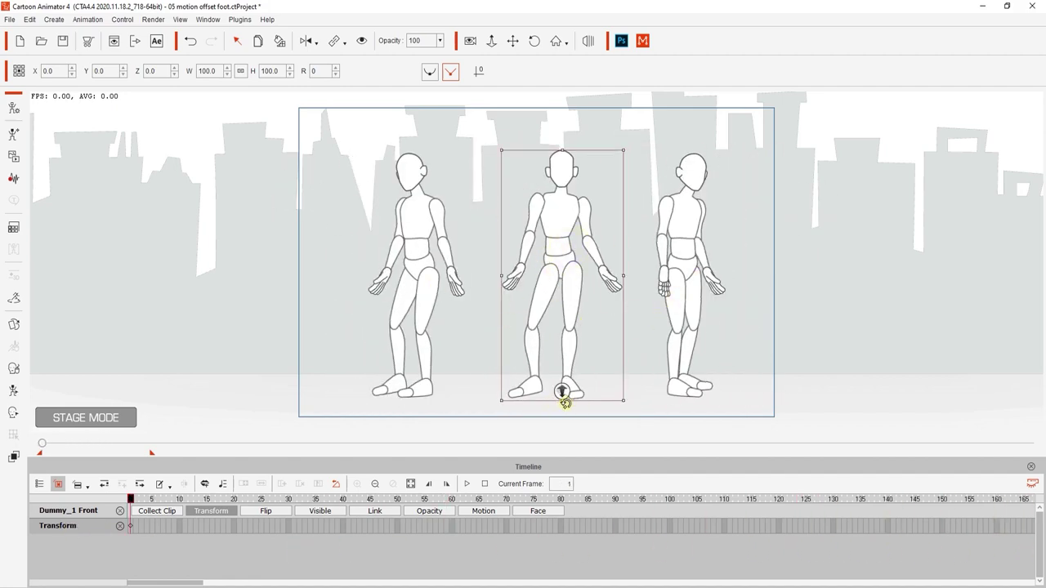
# Bring the middle dummy toward the camera and move the right dummy toward the centre
pyautogui.moveTo(562, 393); pyautogui.dragTo(567, 441)
pyautogui.moveTo(590, 275); pyautogui.dragTo(564, 282)
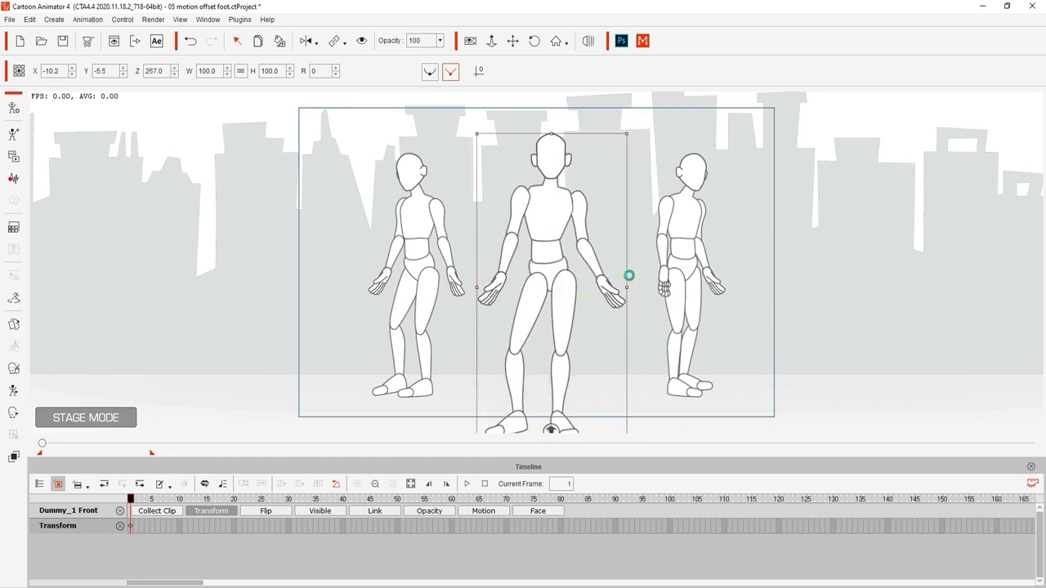
pyautogui.click(697, 334)
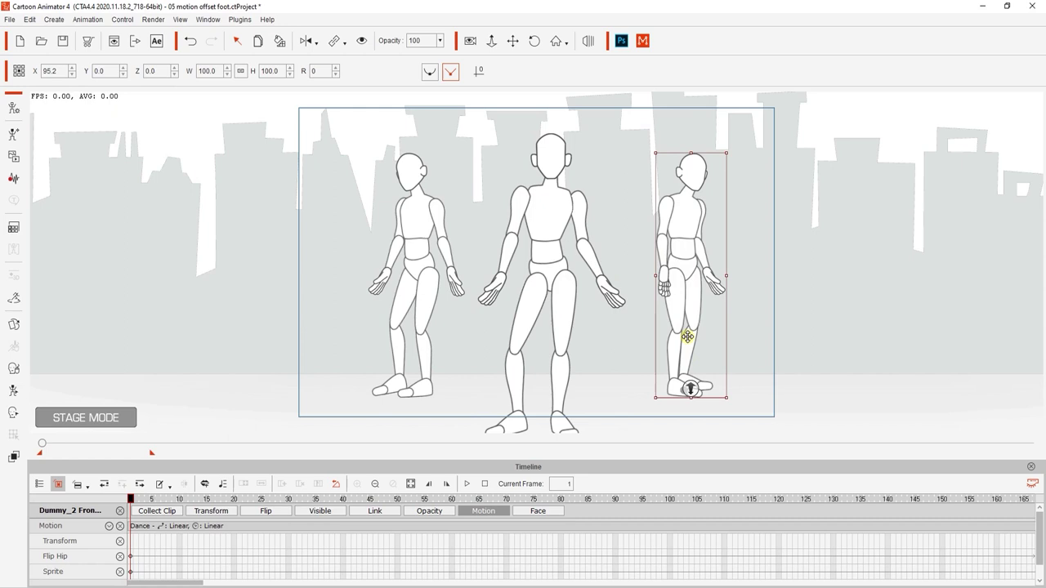
pyautogui.moveTo(687, 336); pyautogui.dragTo(655, 342)
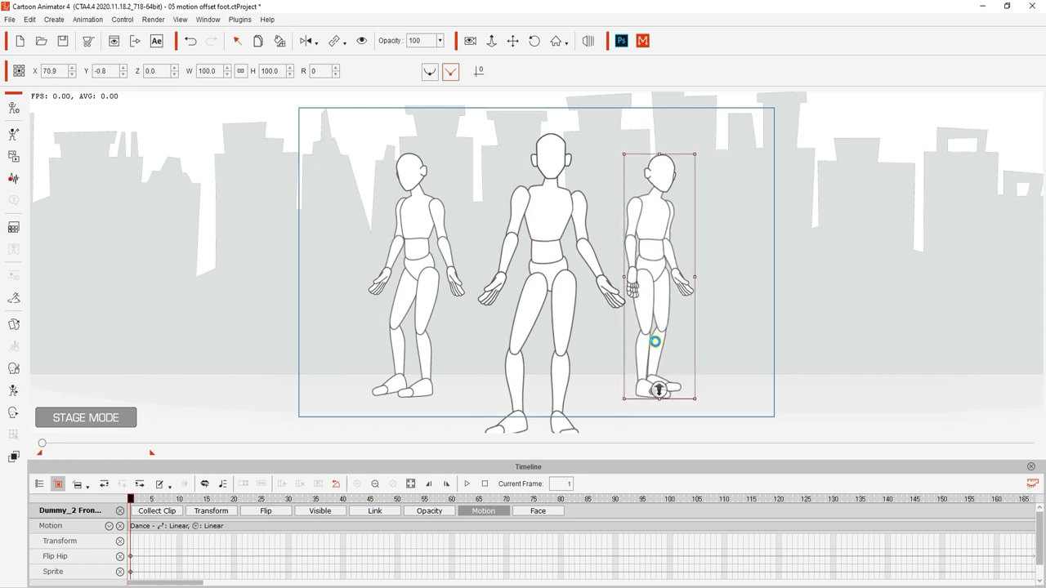
# Scale down the left and right dummies together, then preview the staging through the camera
pyautogui.click(429, 315)
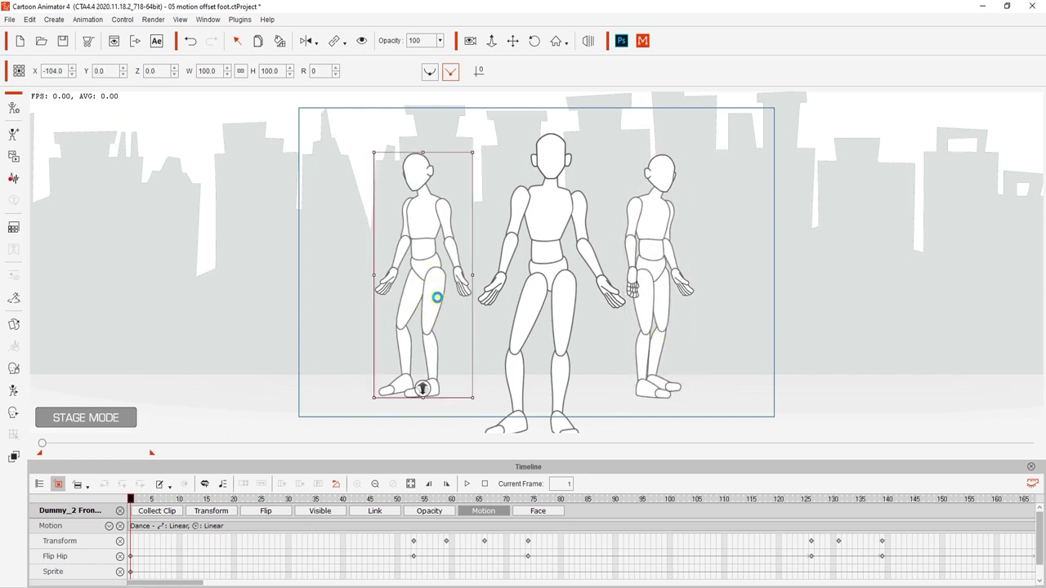
pyautogui.keyDown('ctrl'); pyautogui.click(646, 336); pyautogui.keyUp('ctrl')
pyautogui.moveTo(534, 390); pyautogui.dragTo(533, 364)
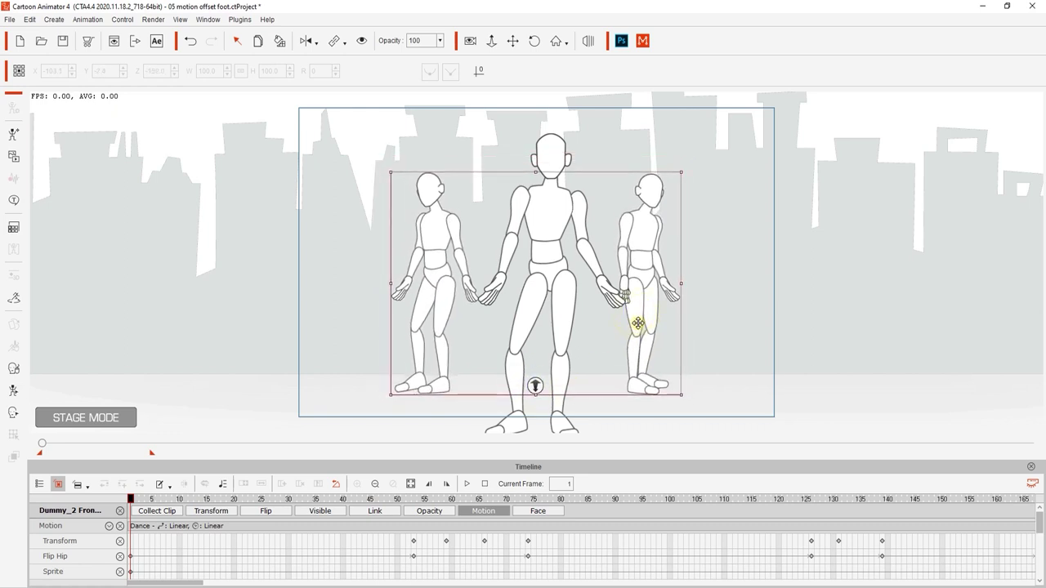
pyautogui.click(817, 264)
pyautogui.moveTo(132, 498)
pyautogui.mouseDown()
pyautogui.moveTo(462, 503)
pyautogui.moveTo(559, 523)
pyautogui.moveTo(129, 500)
pyautogui.mouseUp()
pyautogui.click(470, 41)
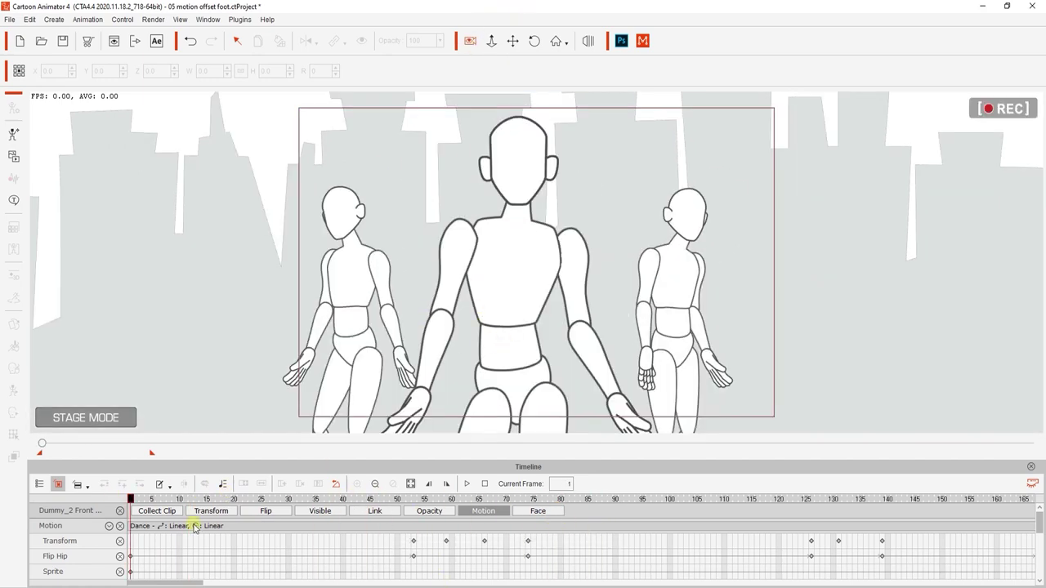
# Preview the dance in camera view, show the Project Camera track, and return to frame 11
pyautogui.click(448, 485)
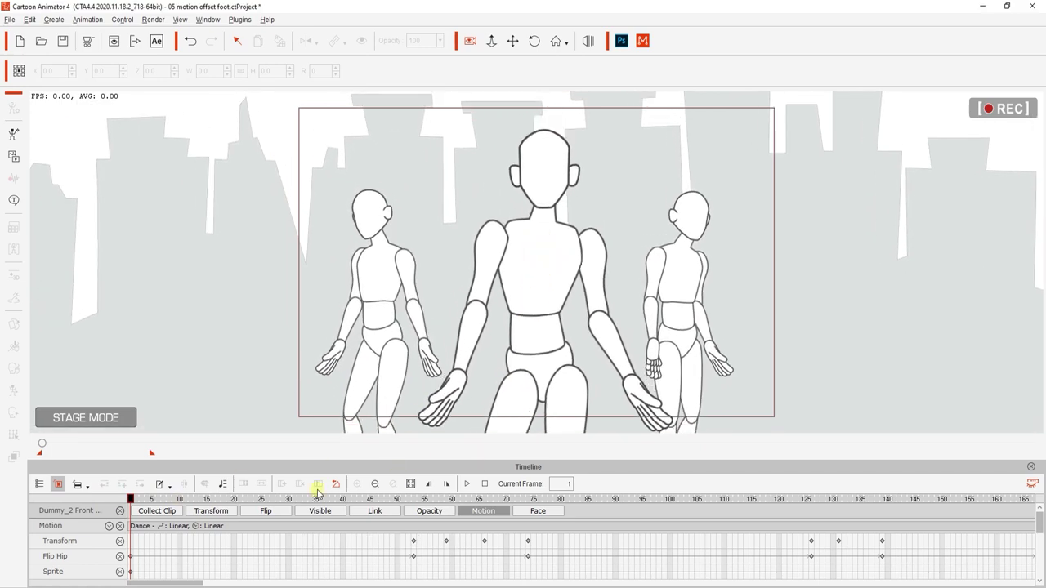
pyautogui.click(39, 485)
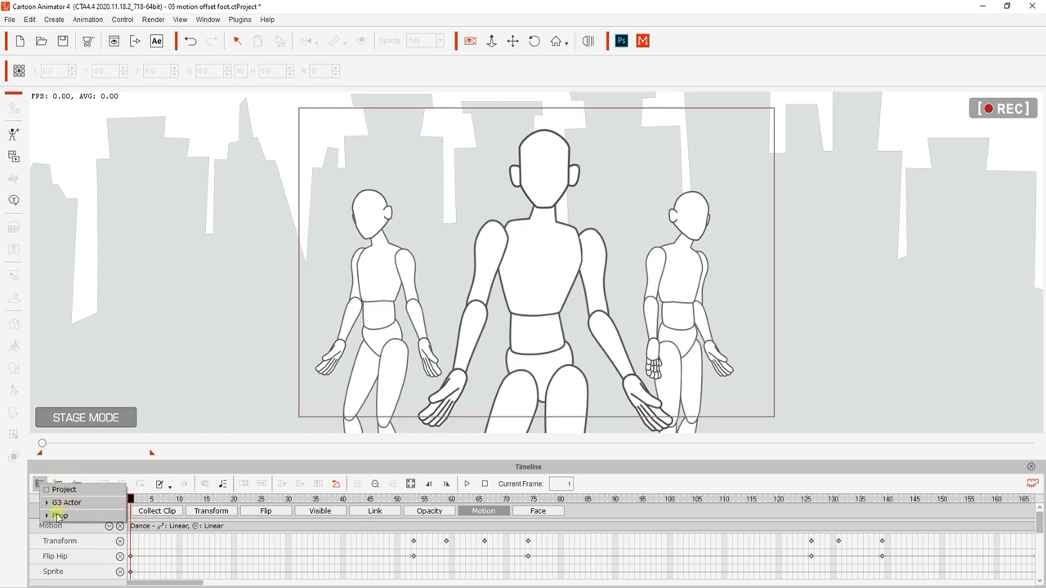
pyautogui.click(46, 489)
pyautogui.click(210, 512)
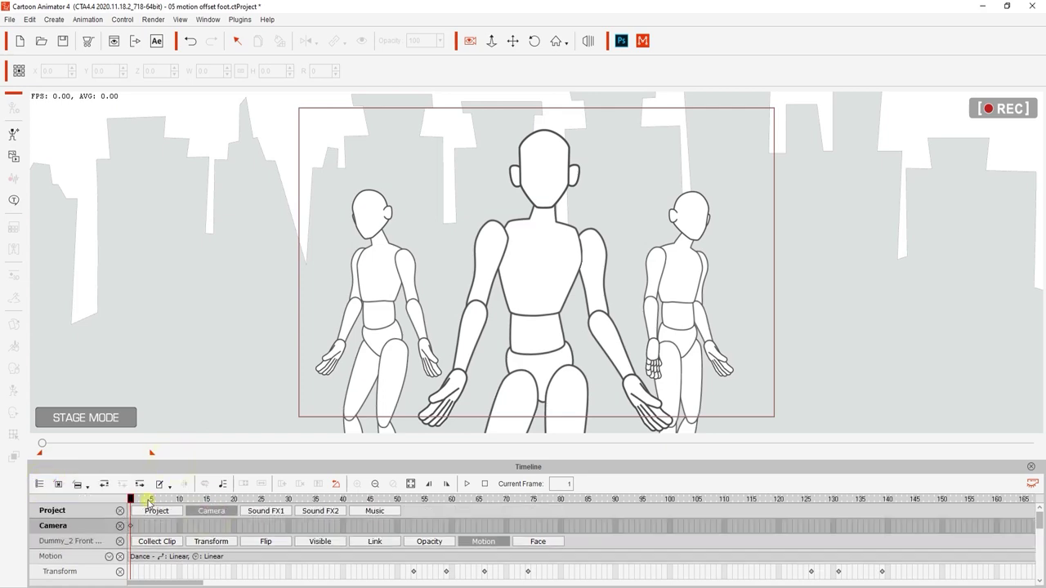
pyautogui.scroll(-5, 586, 524)
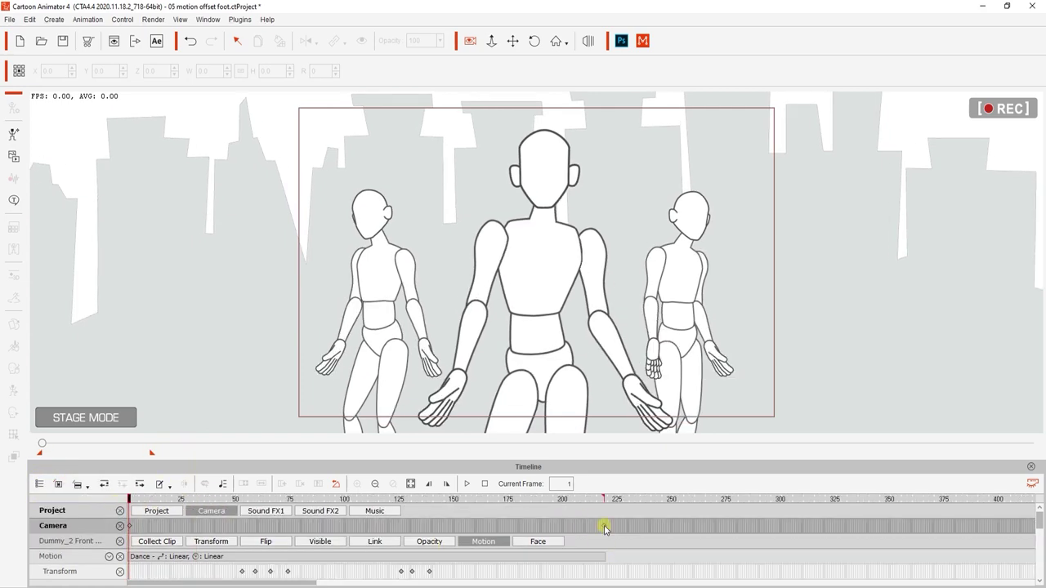
pyautogui.moveTo(603, 498); pyautogui.dragTo(112, 499)
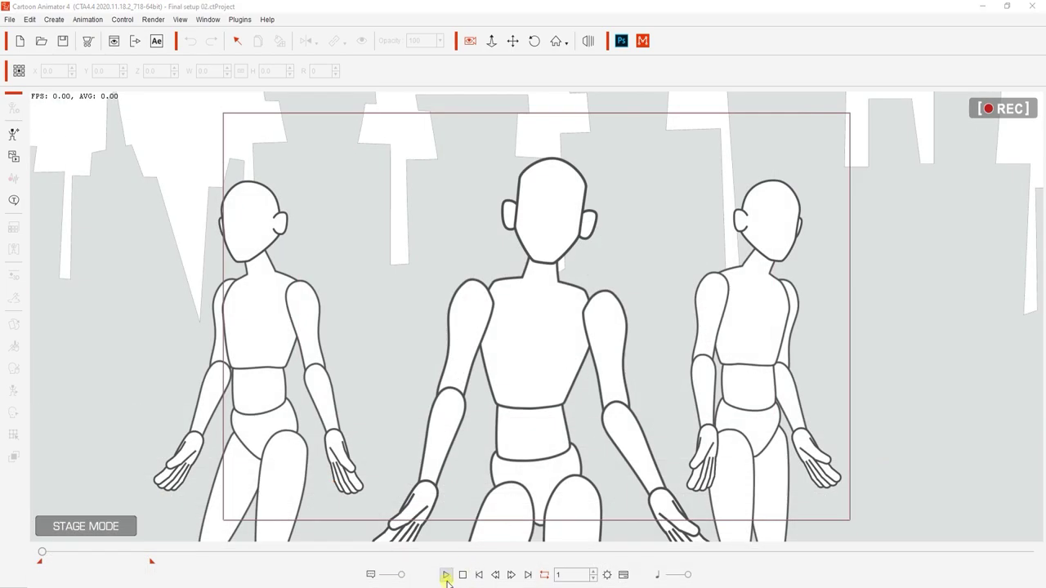
# Play back the finished Final setup 02 animation of the three dancing dummies
pyautogui.click(446, 575)
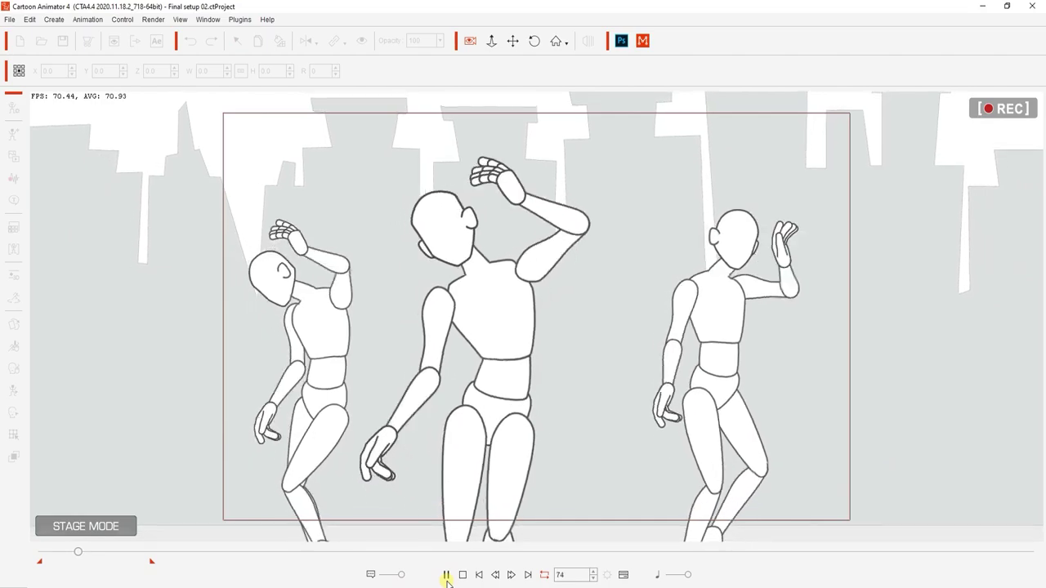